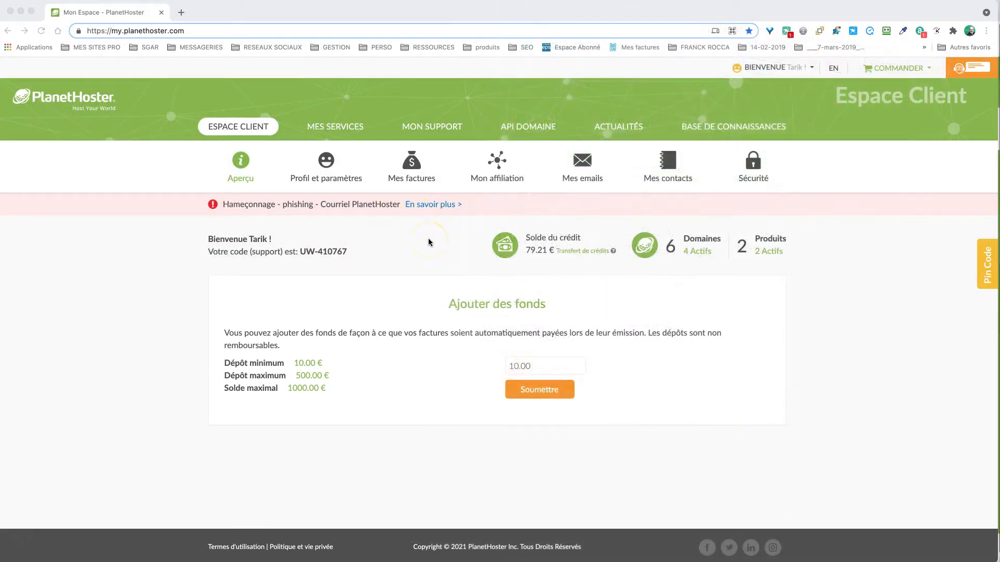
- Go to the Mon Portfolio list under MES SERVICES and show the Connexion options for th-conseils.fr
click(337, 127)
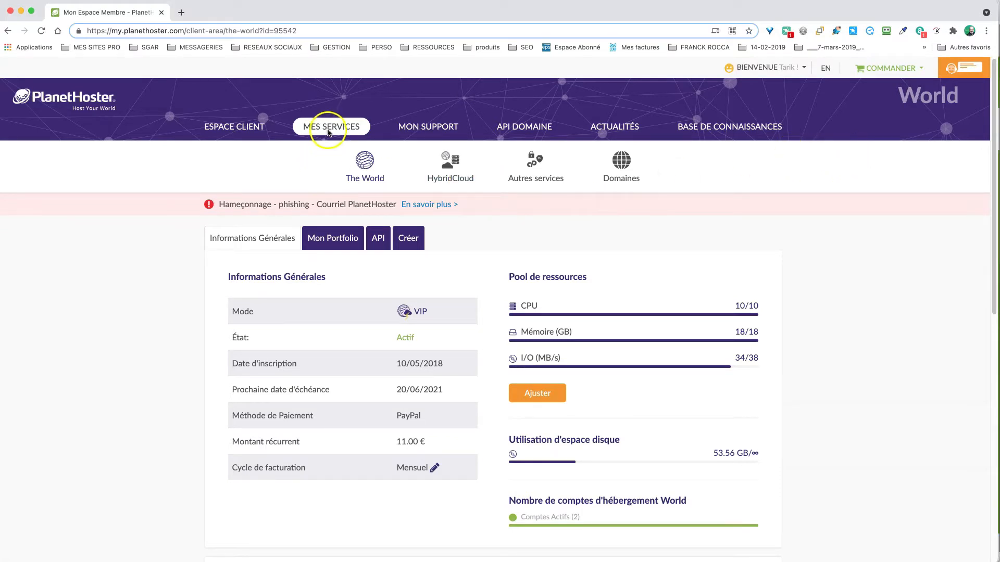
click(333, 240)
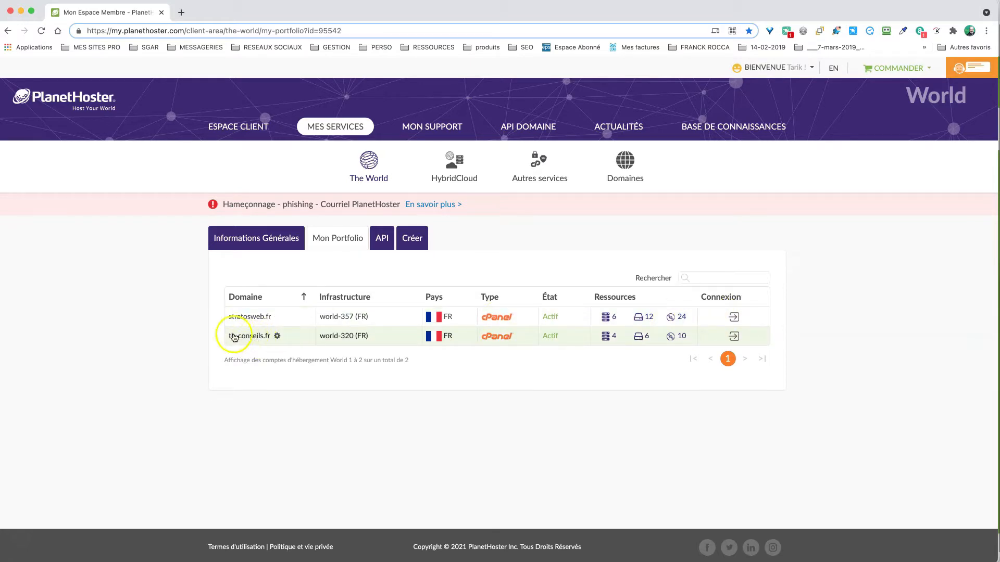
click(734, 336)
- Log into cPanel for th-conseils.fr and collapse every tool group from E-MAIL to PLANETHOSTER
click(737, 395)
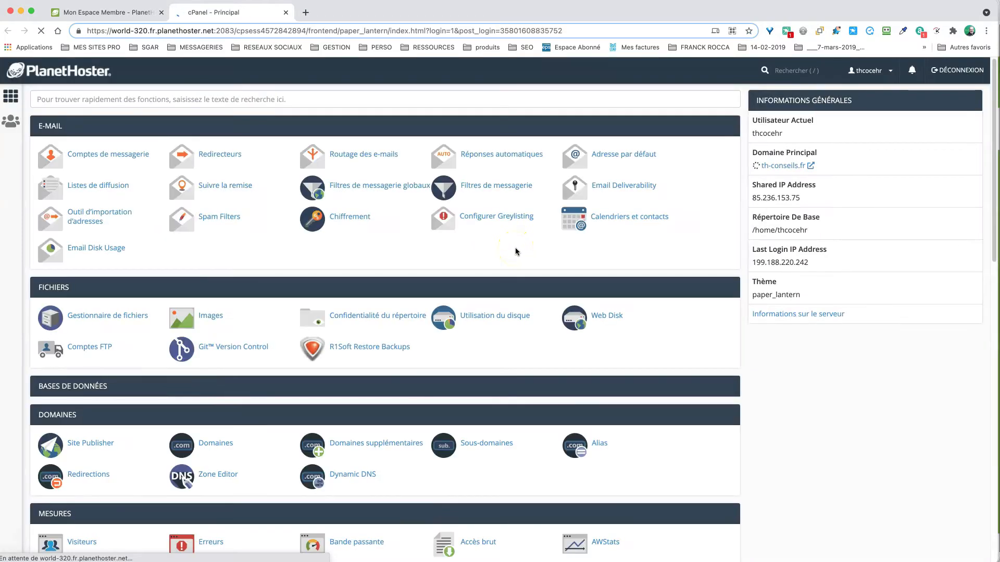
click(726, 126)
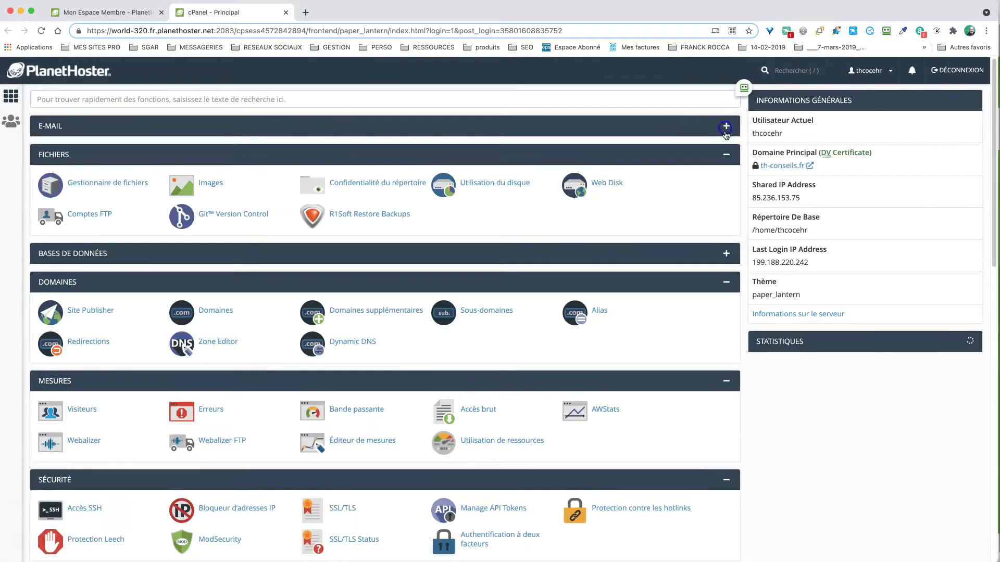
click(726, 154)
click(726, 211)
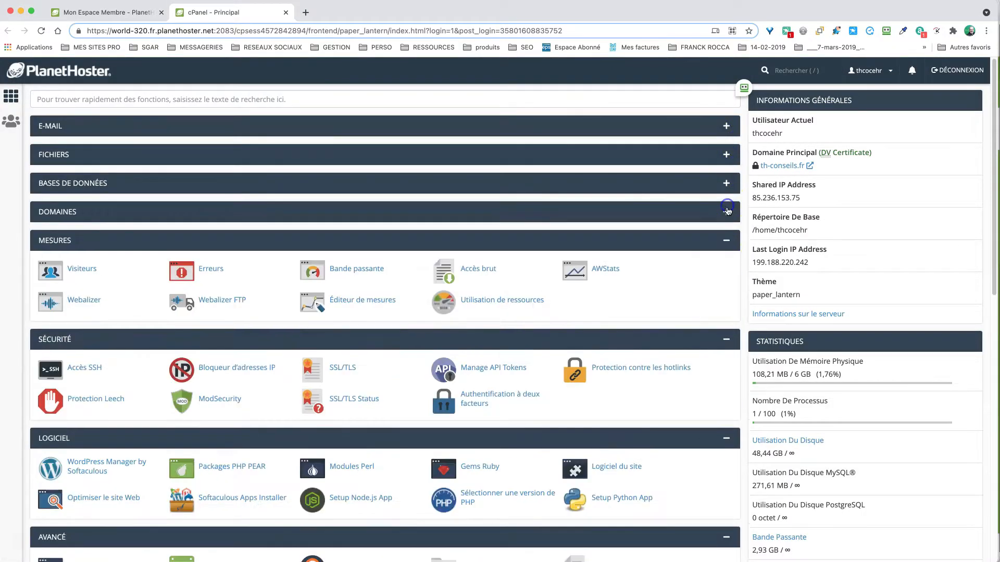
click(725, 240)
click(725, 269)
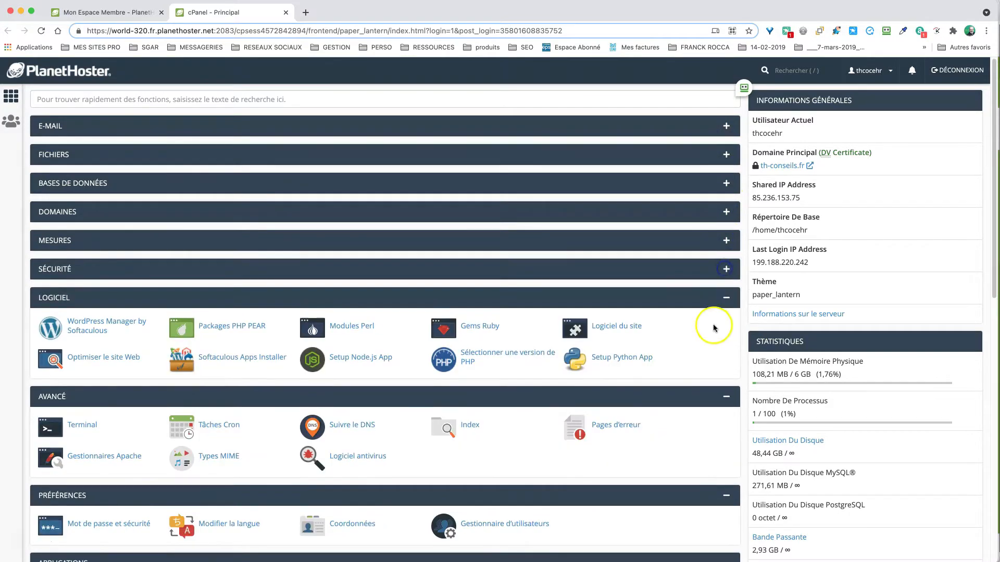
click(726, 297)
click(726, 326)
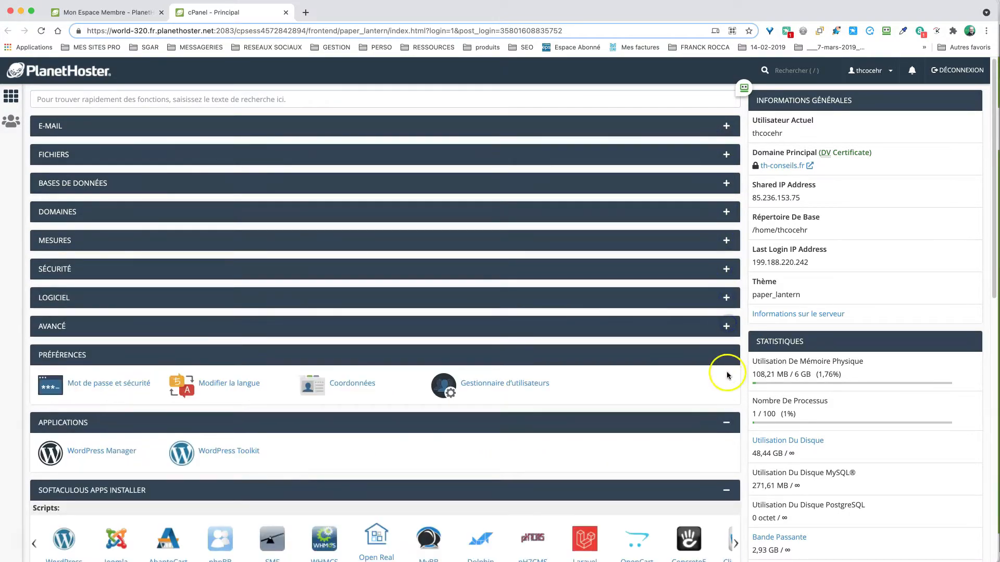
click(726, 354)
click(726, 384)
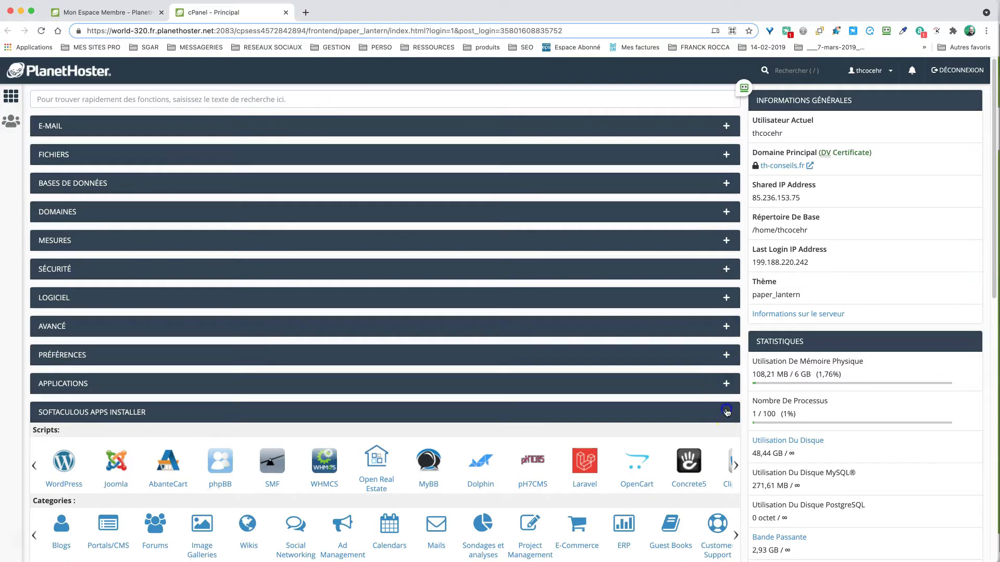
click(726, 412)
click(725, 440)
click(726, 469)
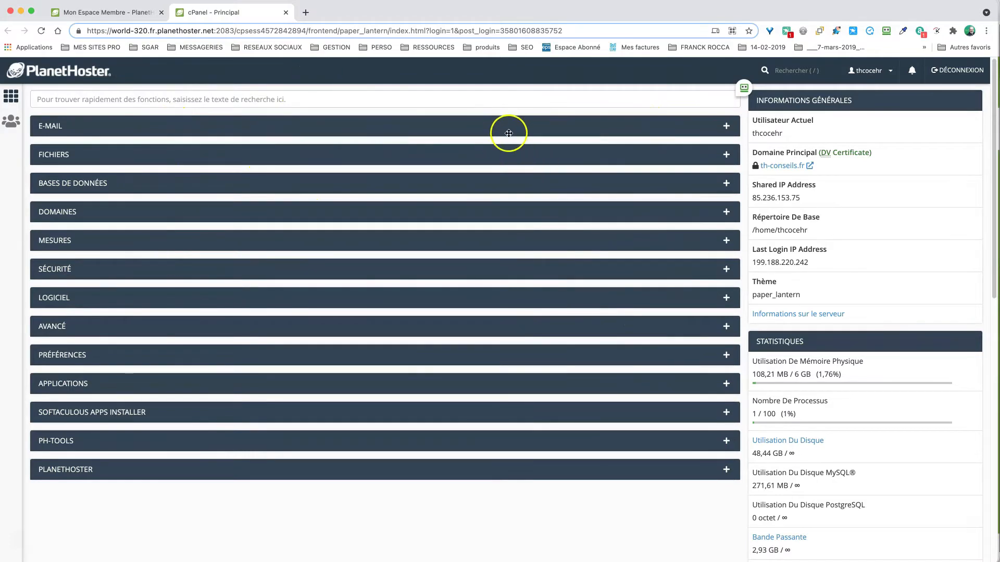
- Reorder the groups so FICHIERS sits above E-MAIL and DOMAINES just below it
scroll(917, 171, down, 15)
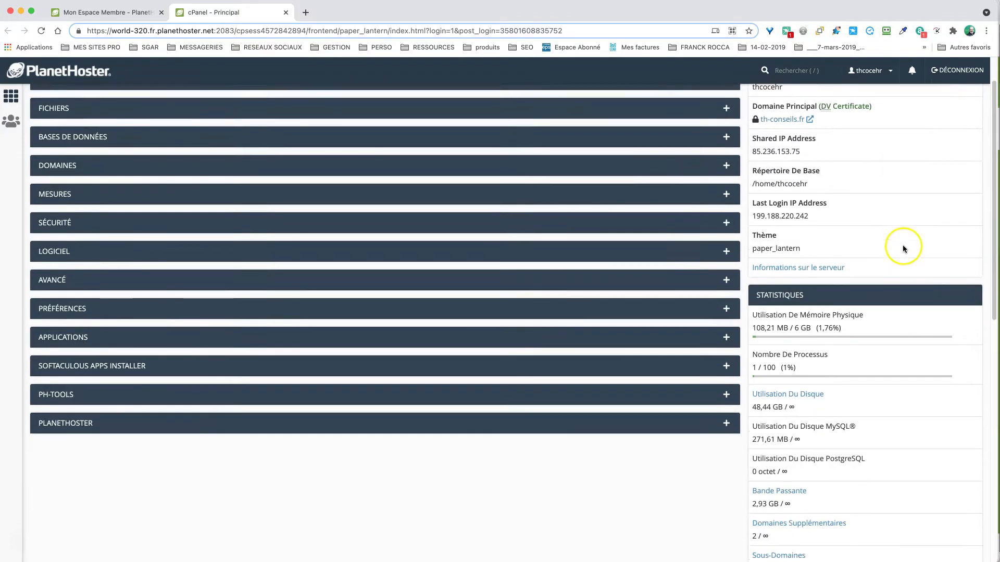
scroll(875, 287, down, 4)
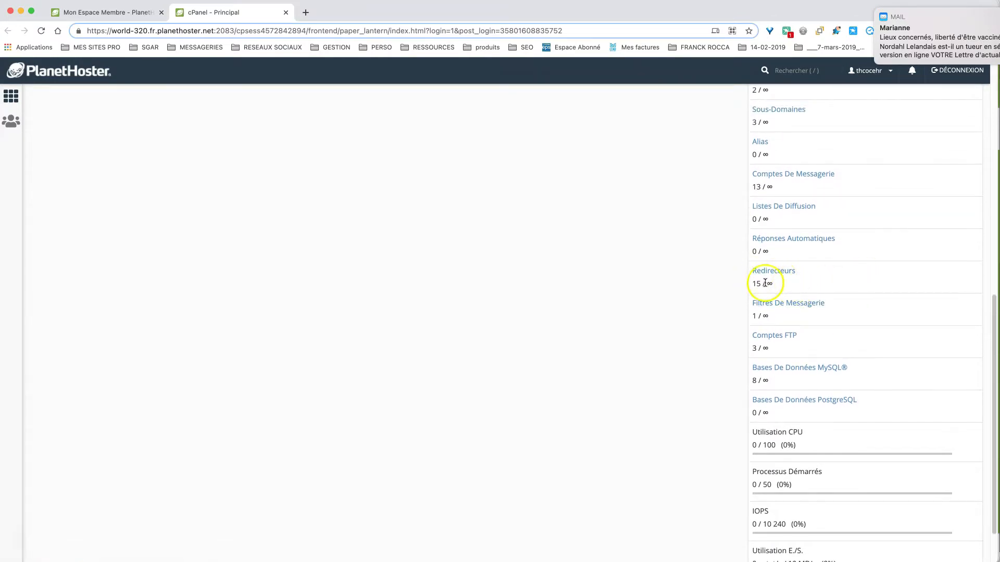
click(774, 285)
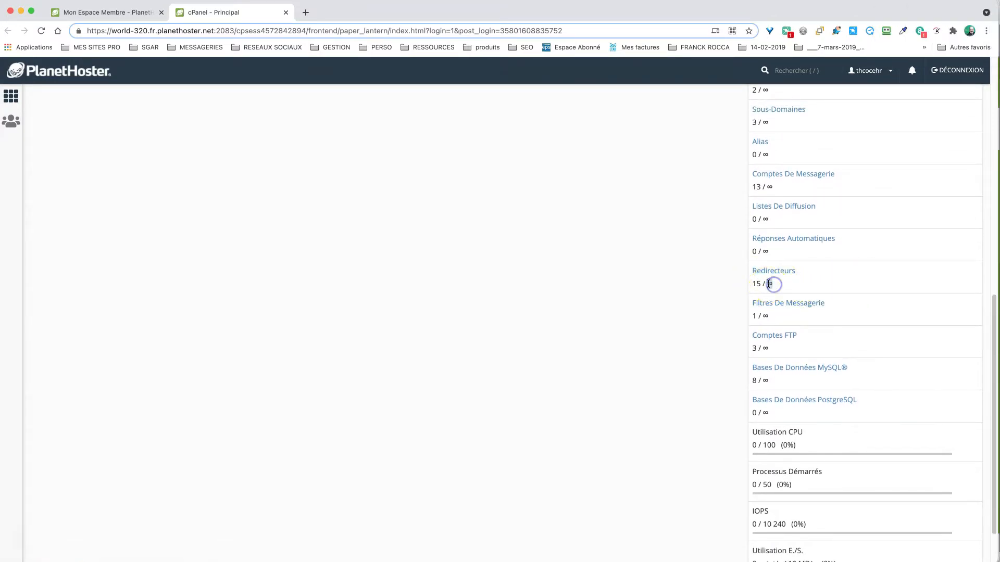
scroll(789, 283, up, 10)
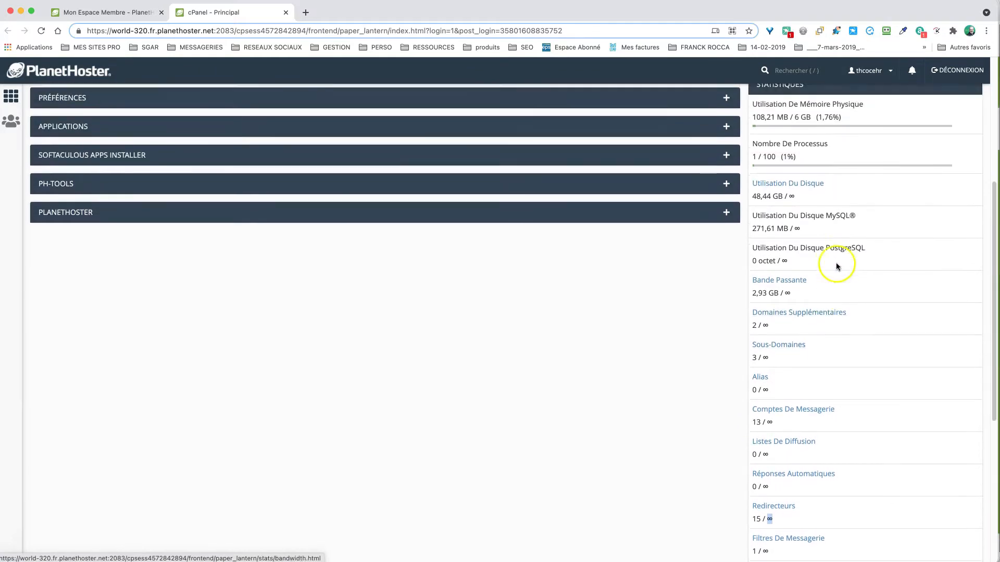
scroll(817, 227, up, 5)
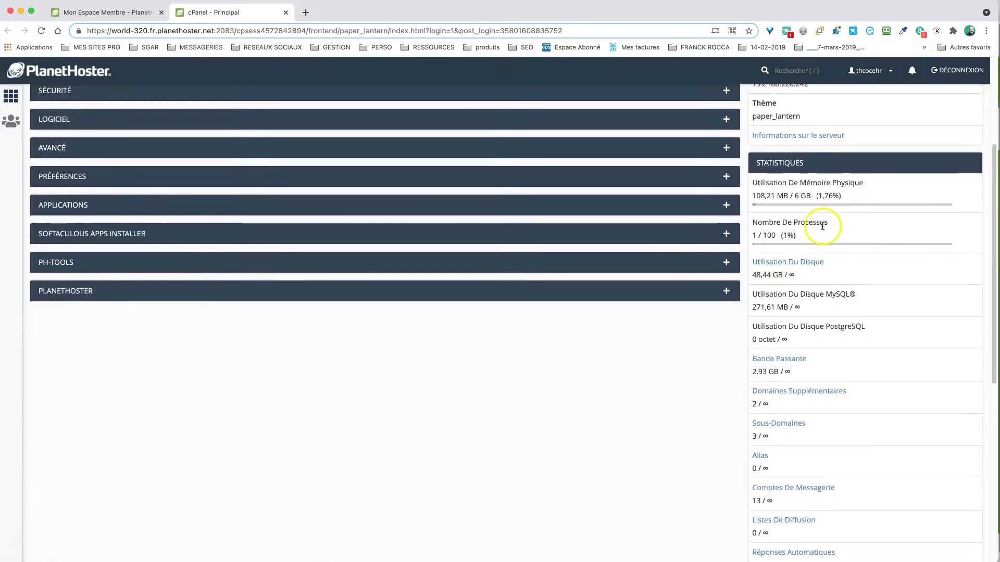
scroll(822, 229, up, 3)
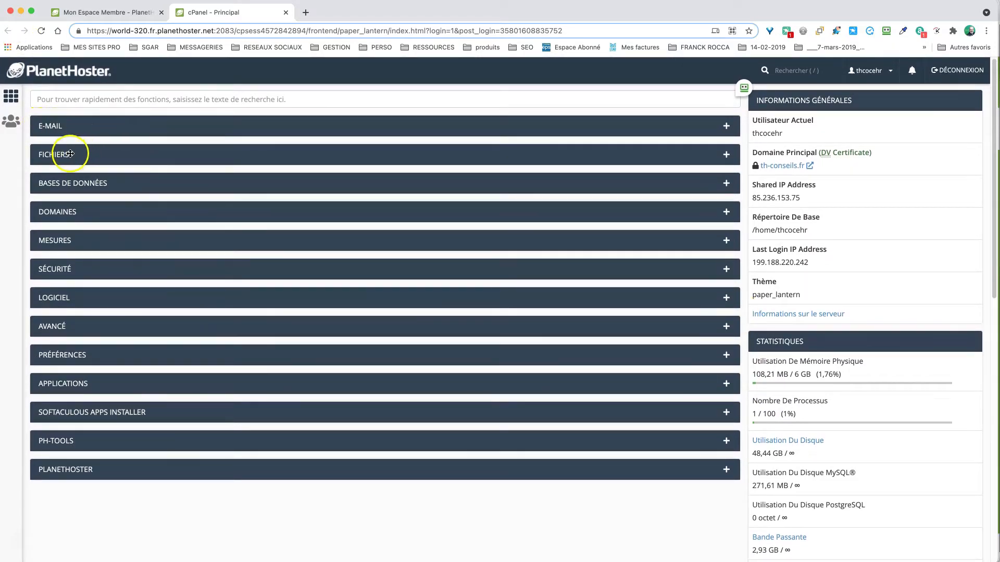
drag(70, 155, 58, 129)
drag(68, 211, 67, 181)
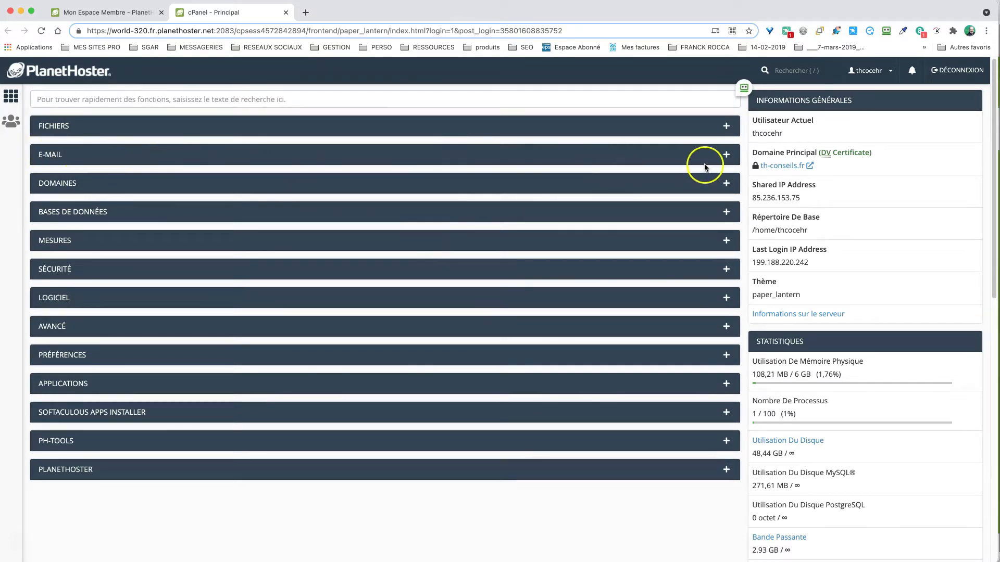
- Expand the E-MAIL group and go to the Comptes de messagerie page
click(726, 156)
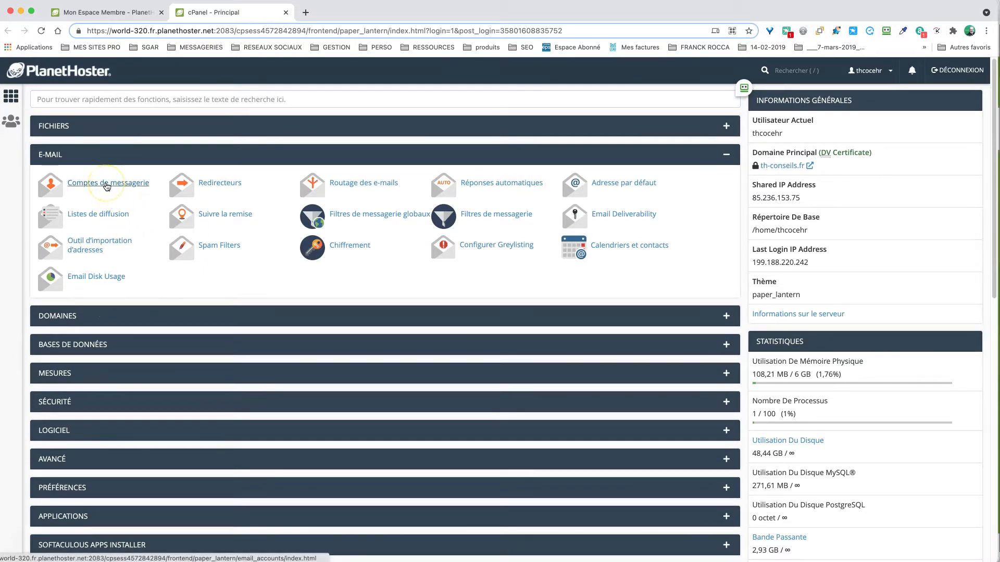
click(107, 184)
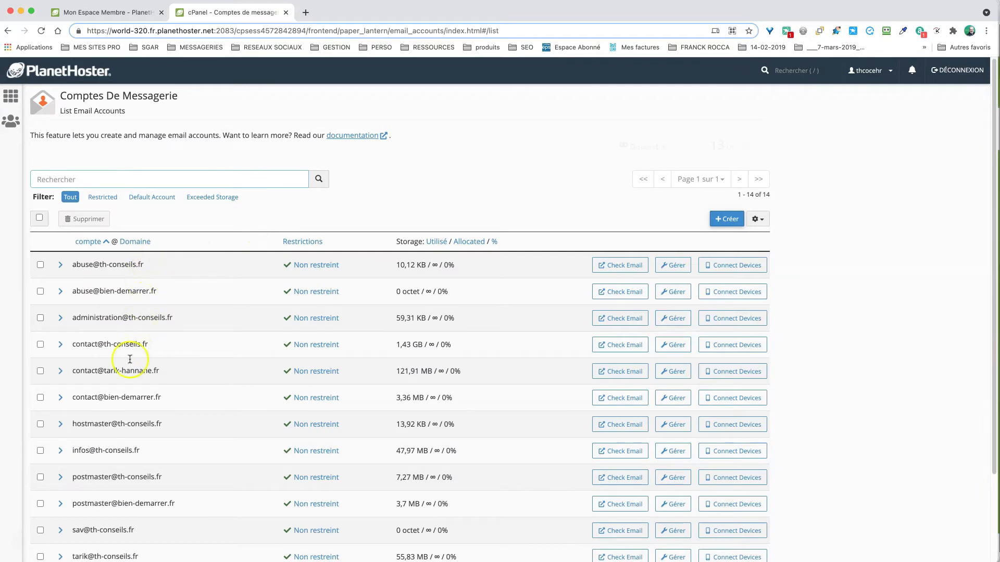
scroll(141, 431, down, 2)
scroll(139, 422, up, 2)
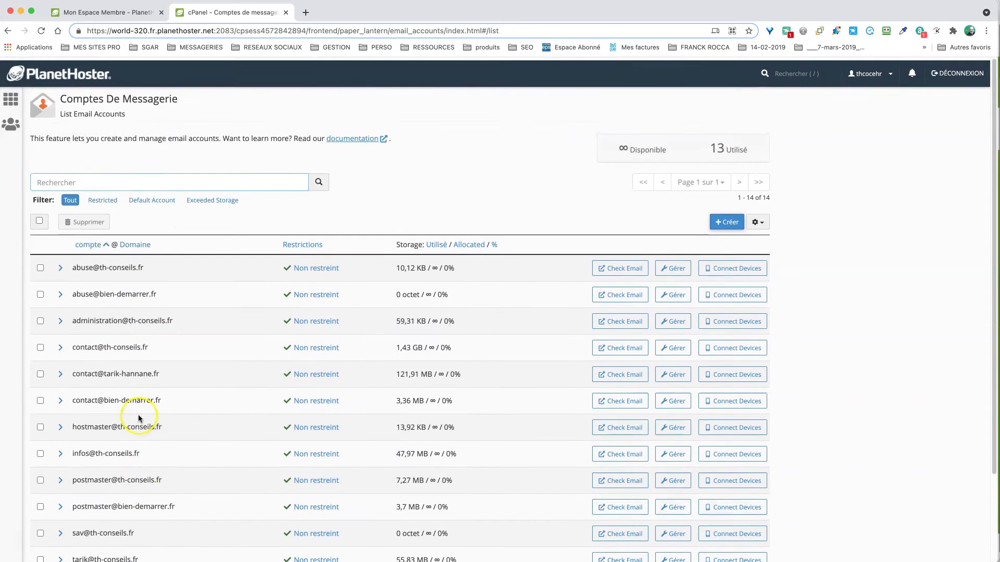
drag(129, 319, 168, 318)
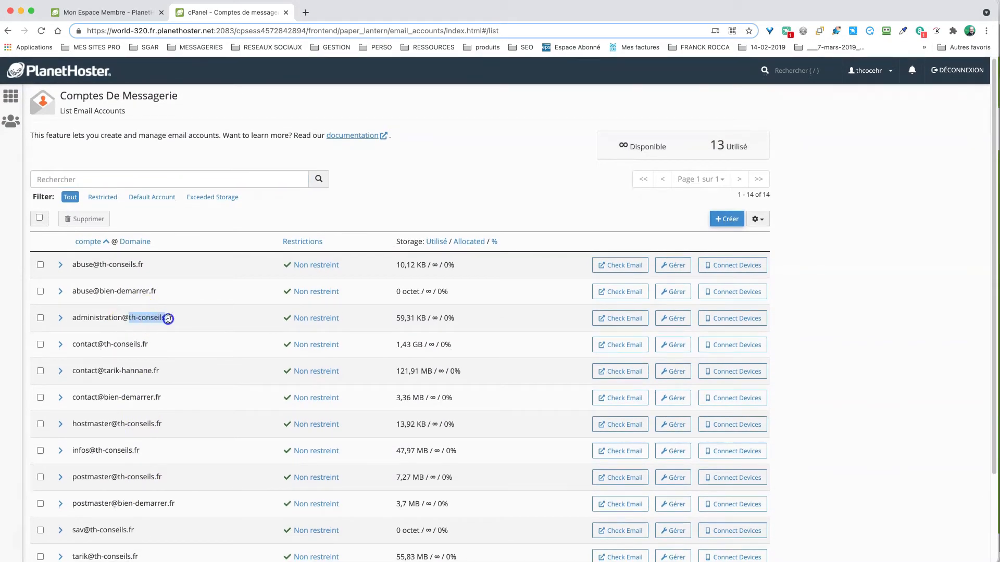
click(125, 294)
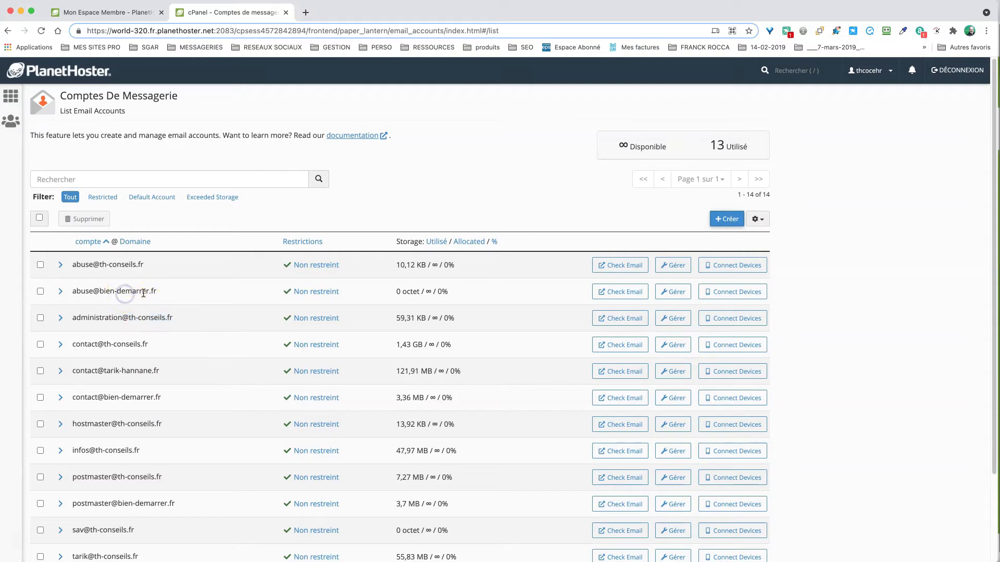
- Review the 14 listed accounts, noting the bien-demarrer.fr and th-conseils.fr addresses
drag(156, 290, 103, 292)
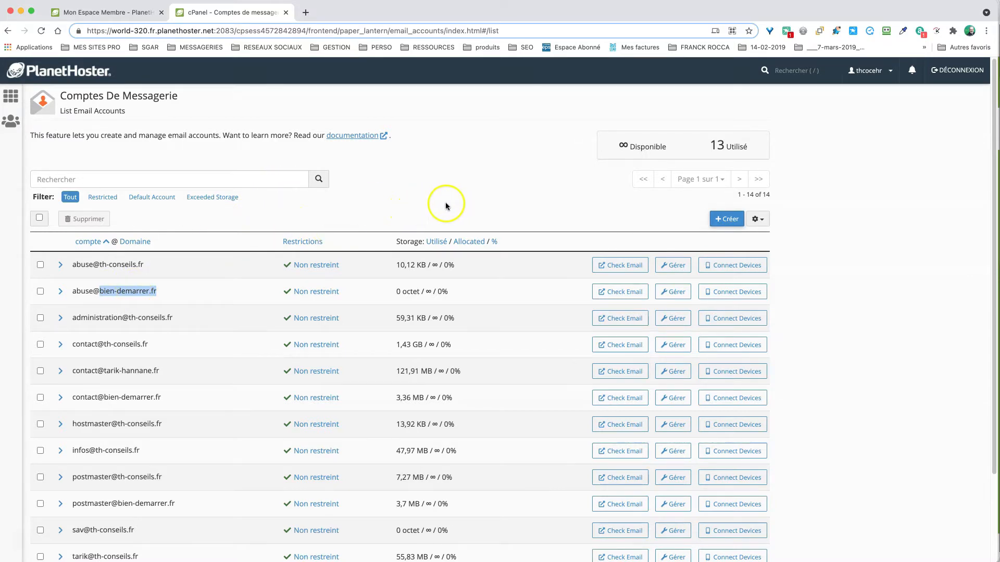
scroll(446, 206, down, 1)
scroll(446, 207, down, 3)
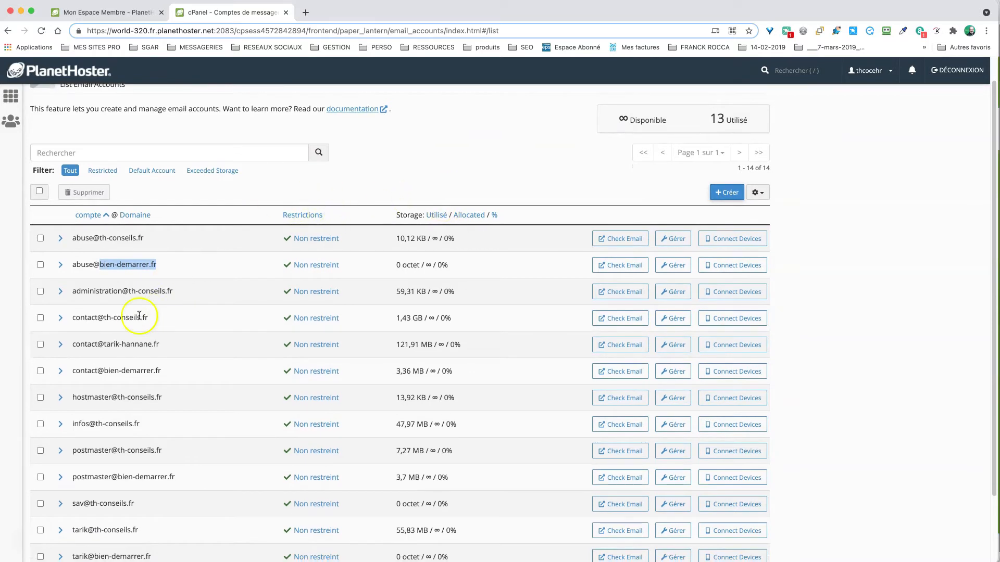
scroll(136, 320, down, 4)
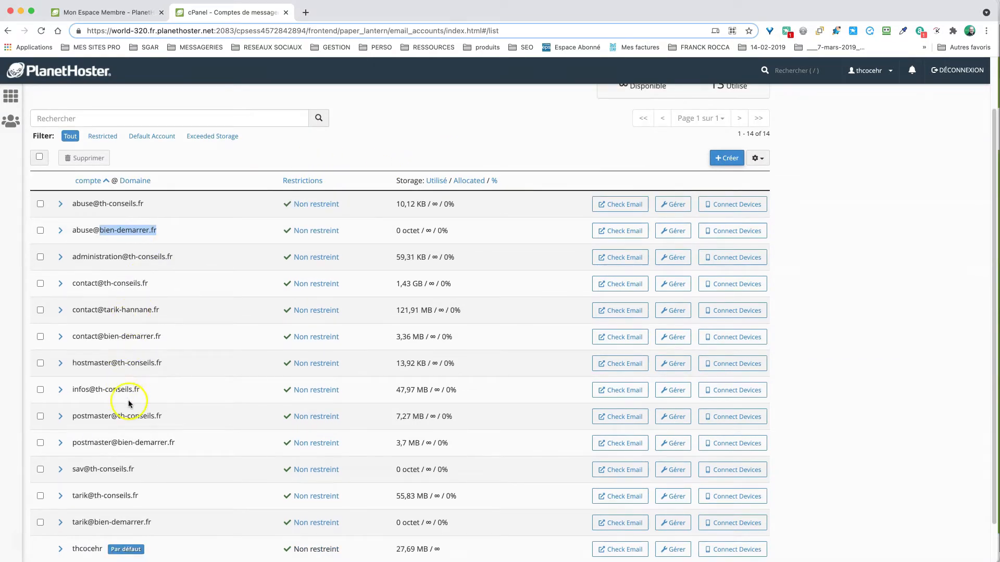
scroll(128, 400, down, 6)
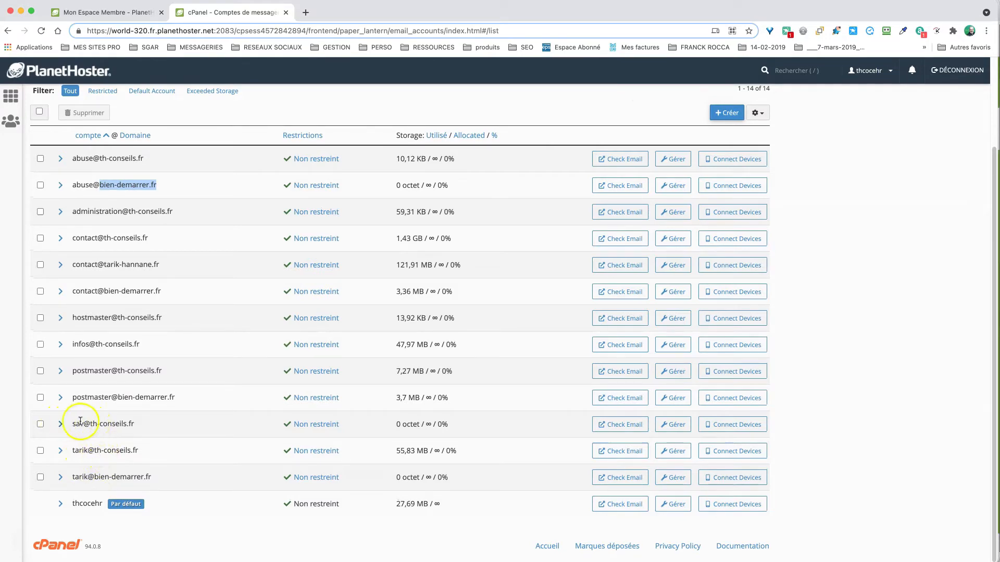
scroll(97, 410, up, 4)
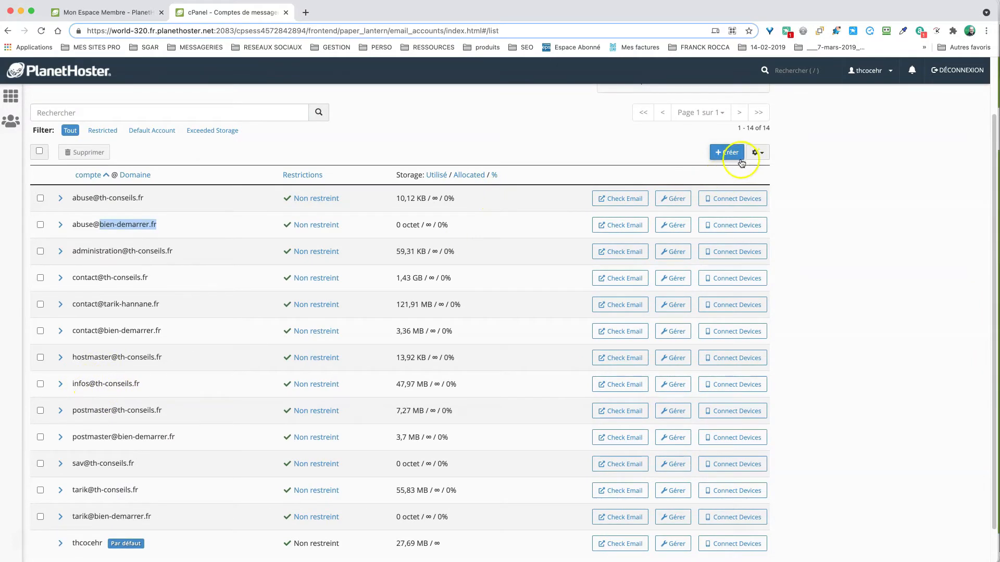
click(89, 384)
drag(89, 383, 123, 385)
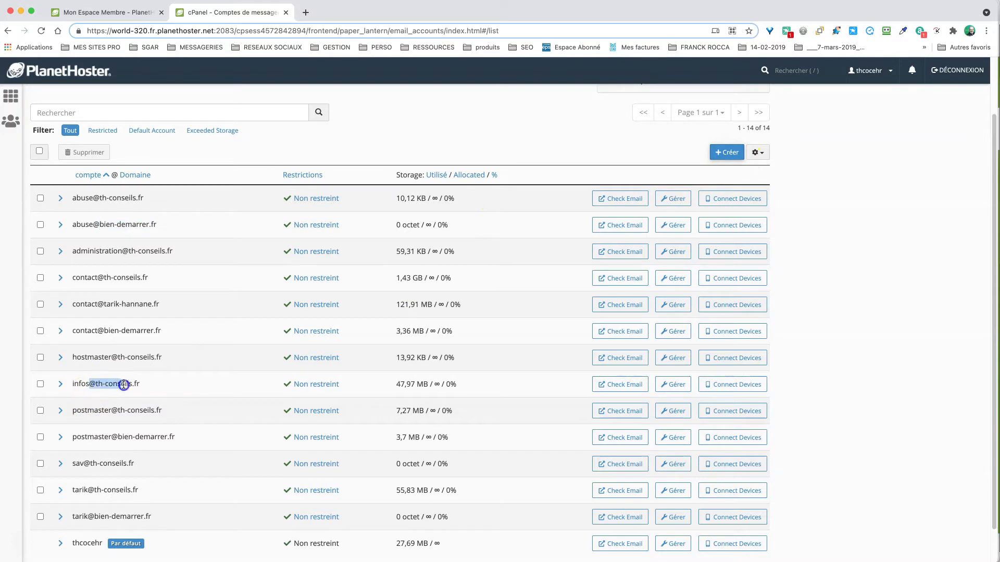
click(124, 383)
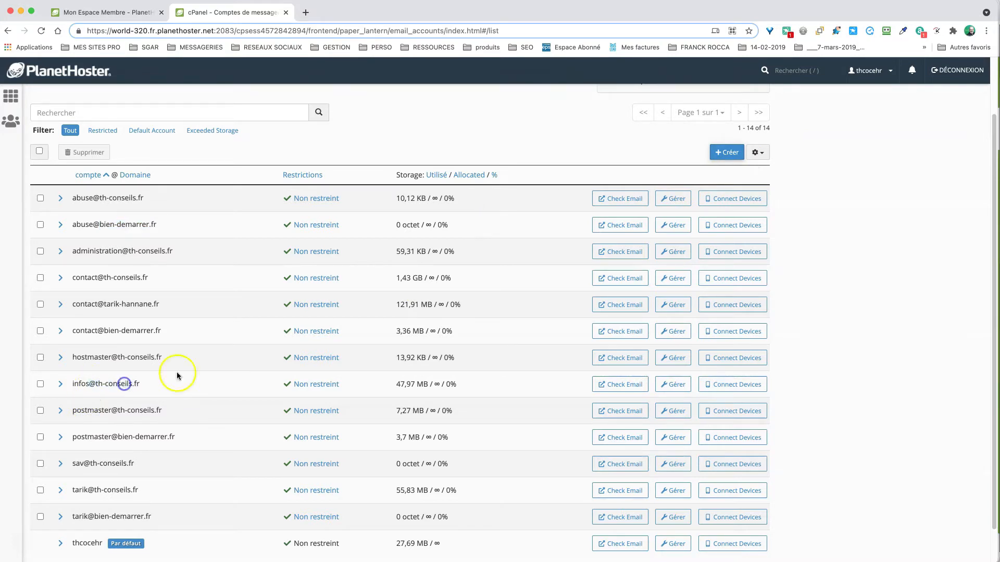
click(727, 152)
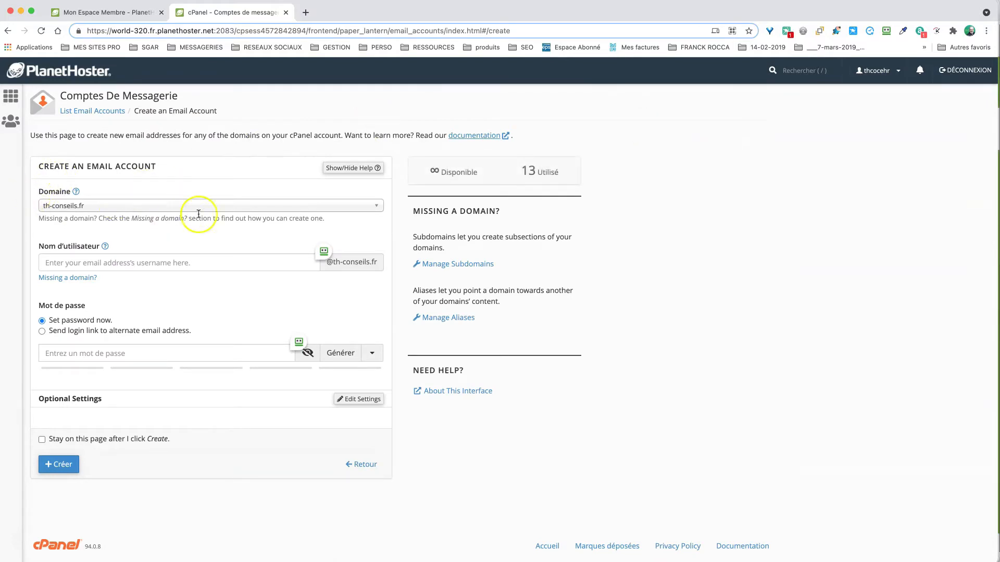
click(372, 207)
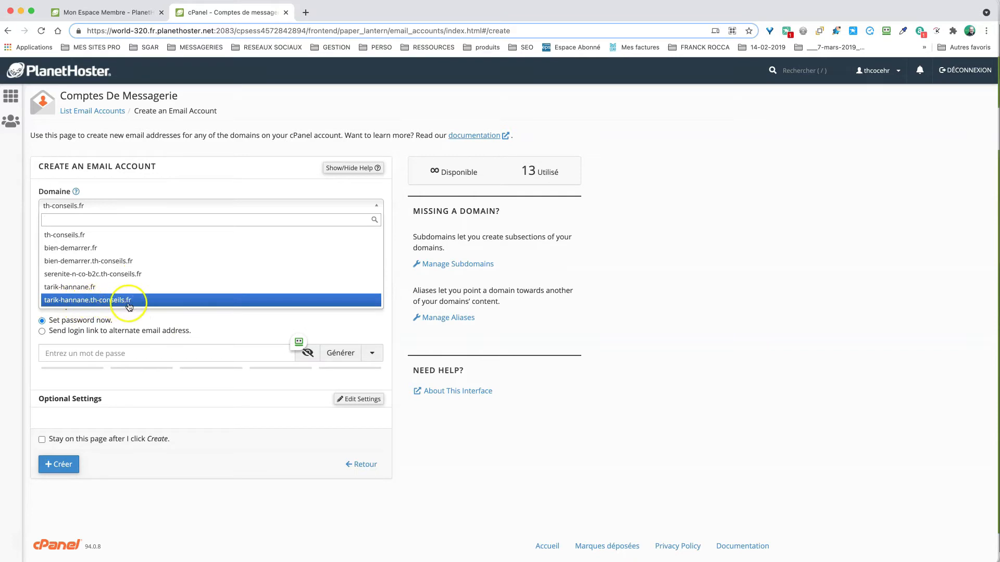
click(69, 236)
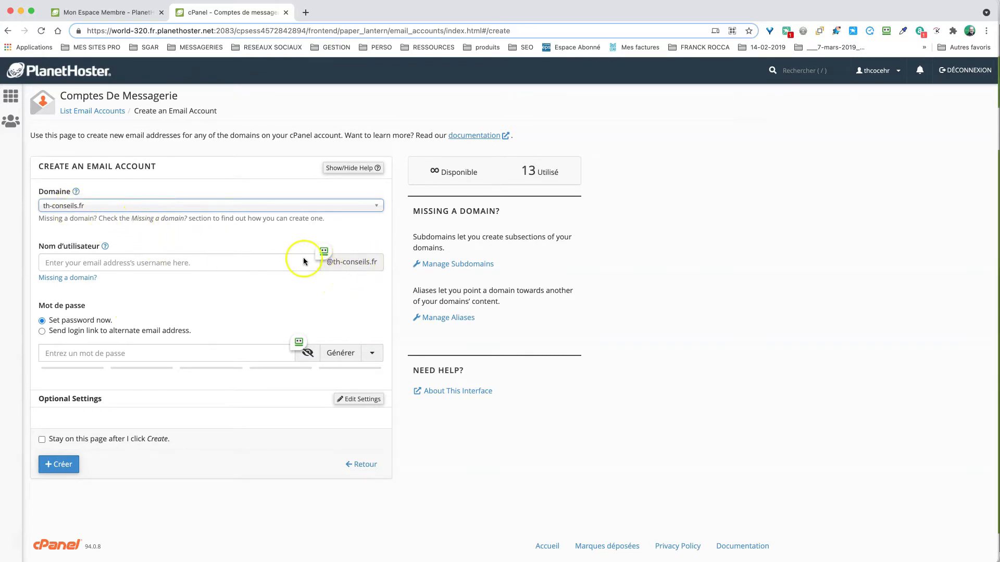
click(124, 255)
click(120, 262)
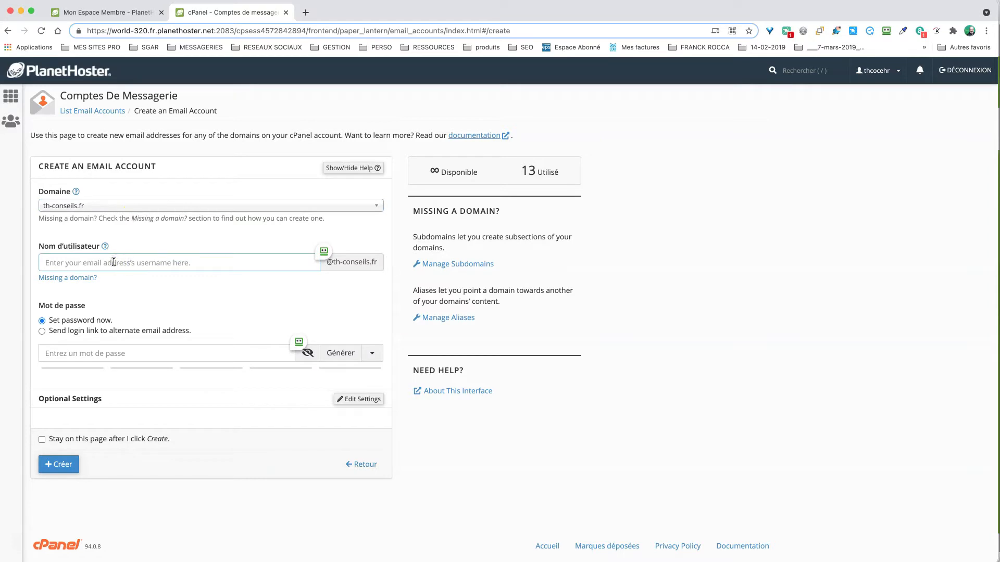
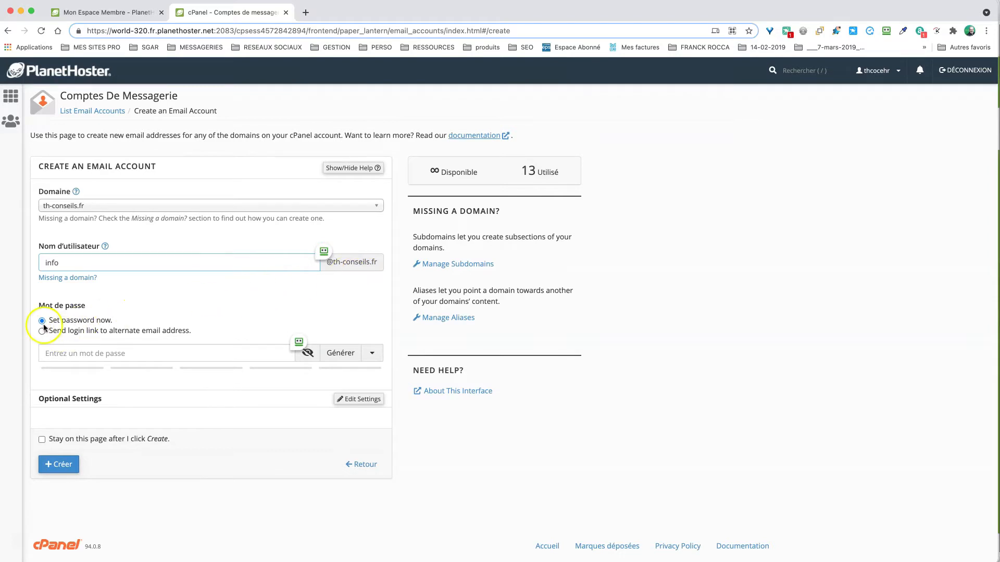
click(112, 354)
text(a)
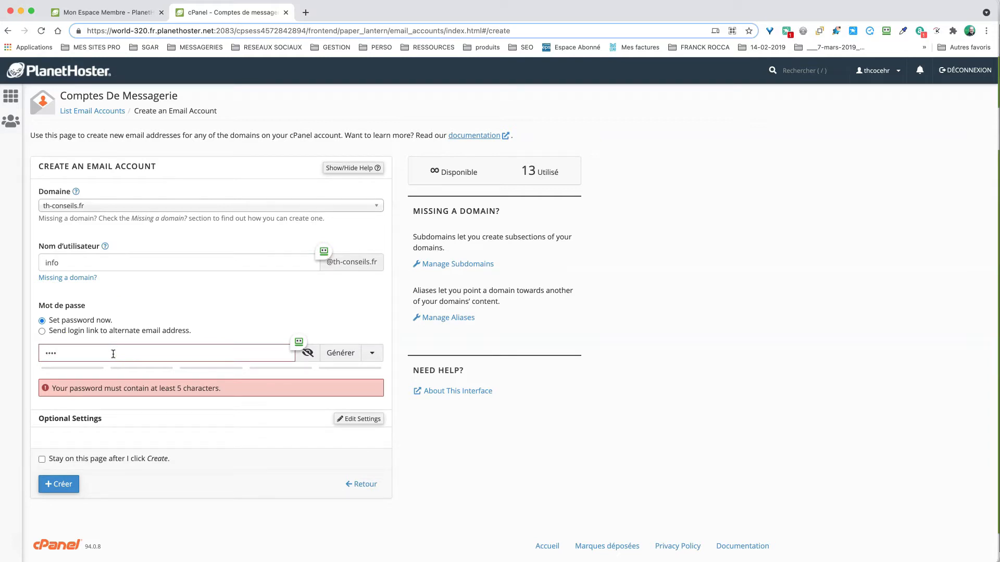
text(•••••••••)
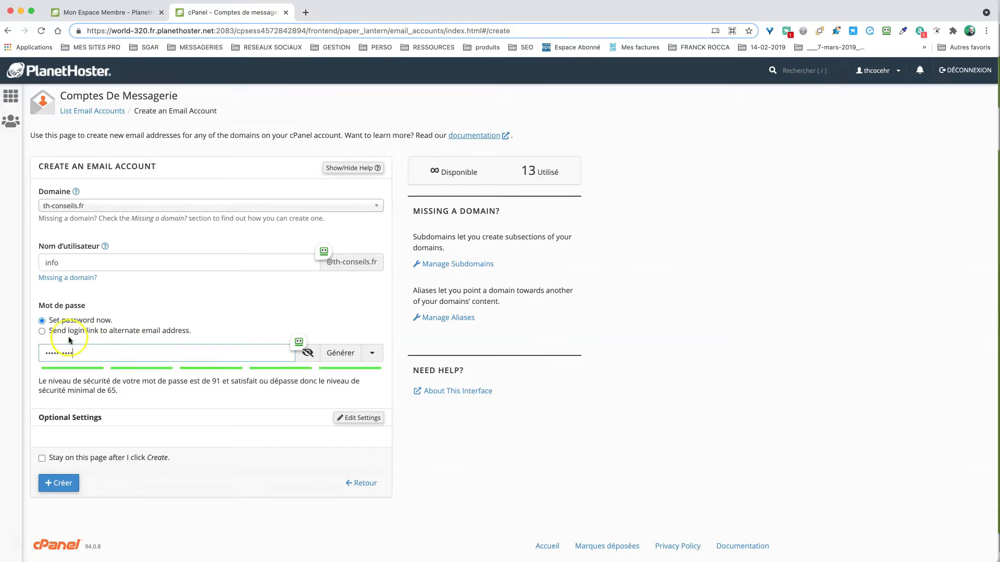
click(118, 375)
click(353, 419)
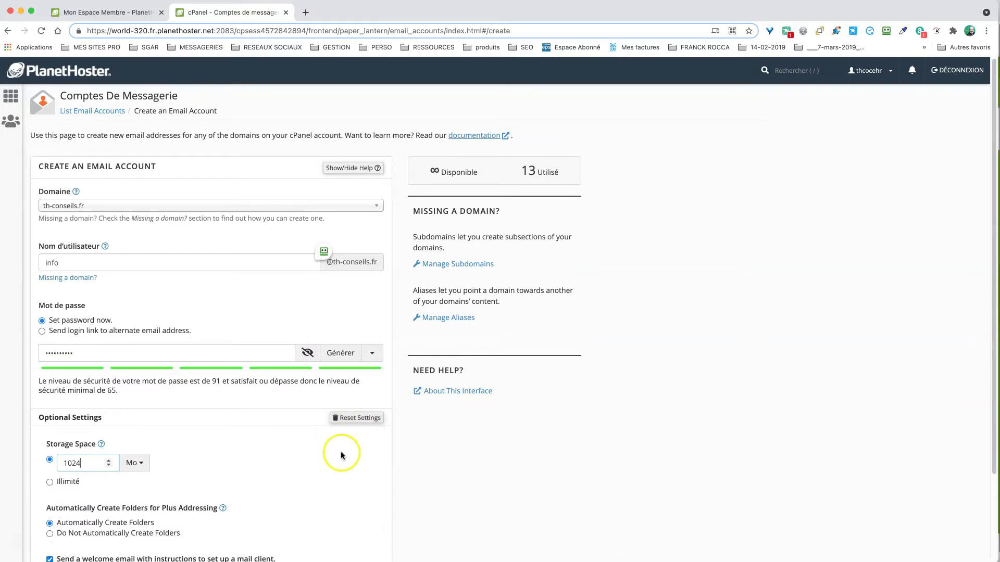
scroll(342, 451, down, 3)
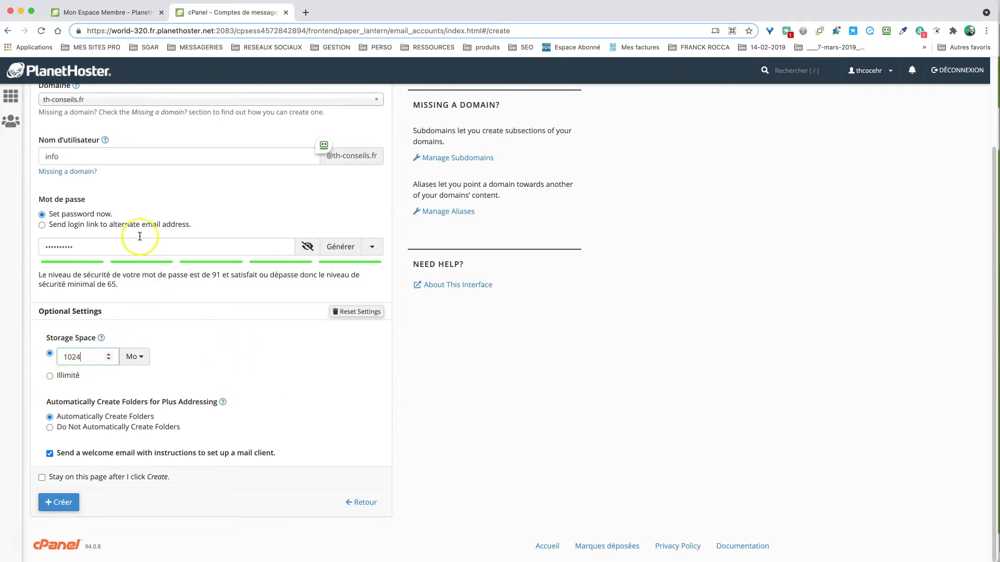
scroll(163, 139, up, 1)
scroll(164, 138, up, 3)
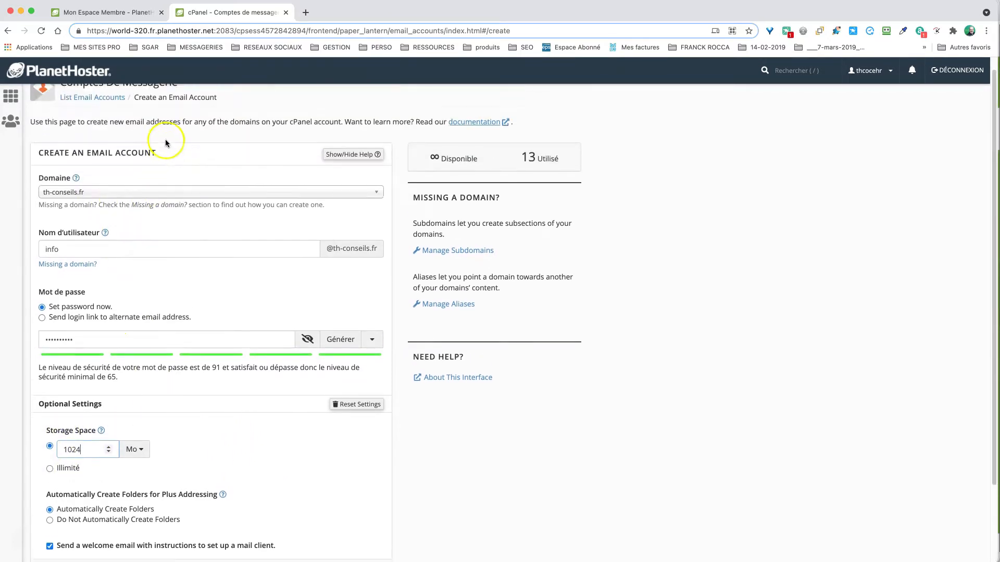
scroll(181, 158, up, 1)
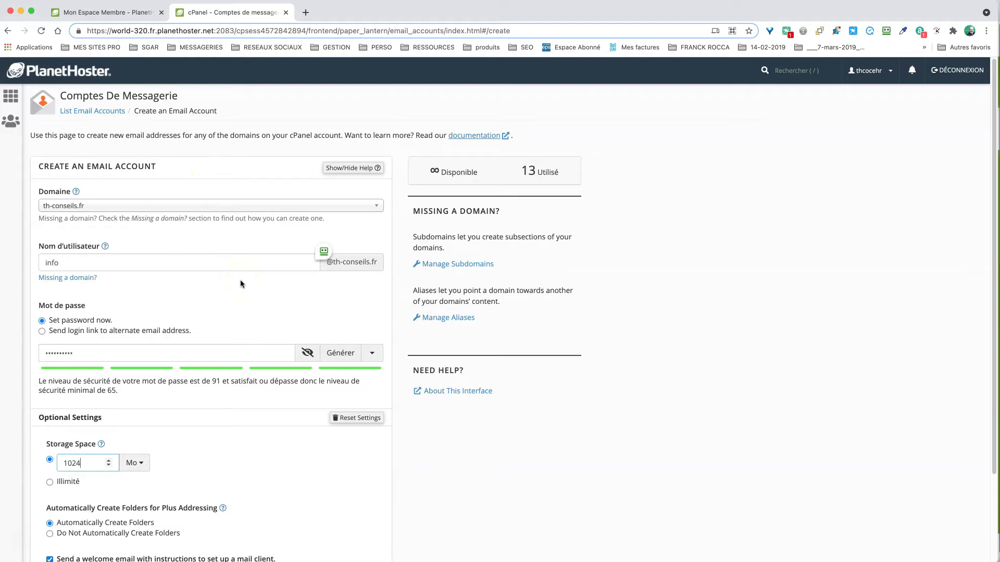
scroll(212, 441, down, 1)
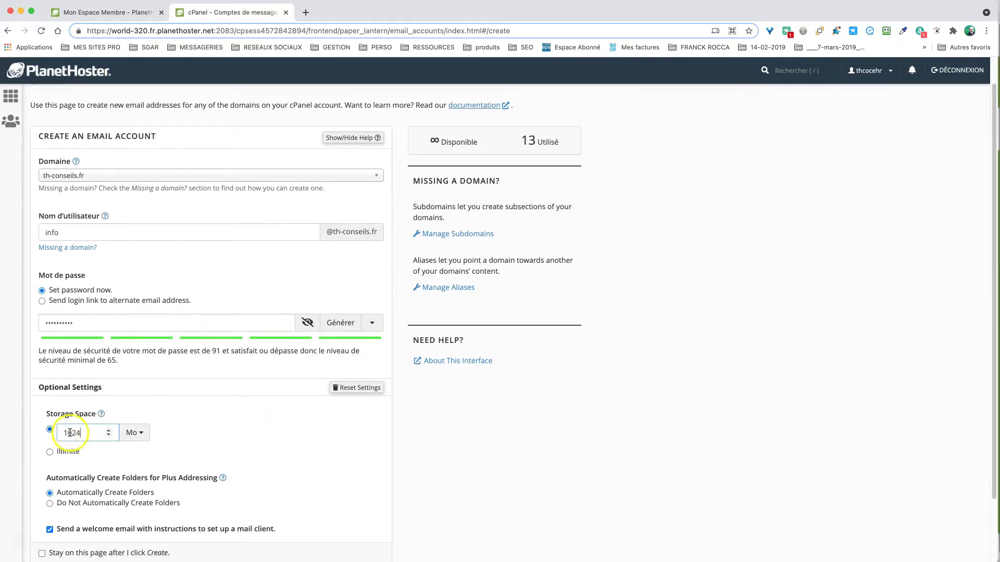
click(108, 430)
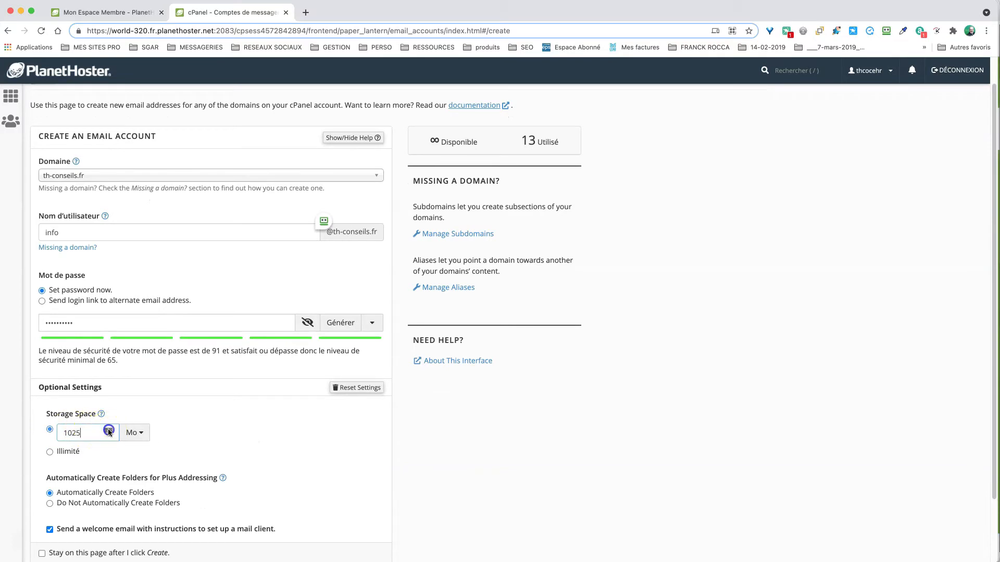
scroll(261, 437, down, 3)
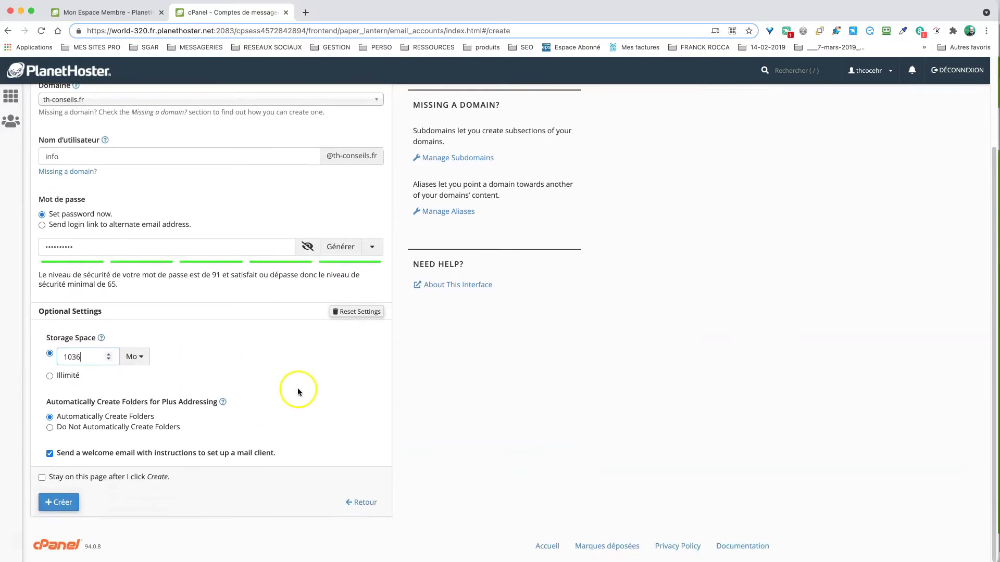
click(50, 376)
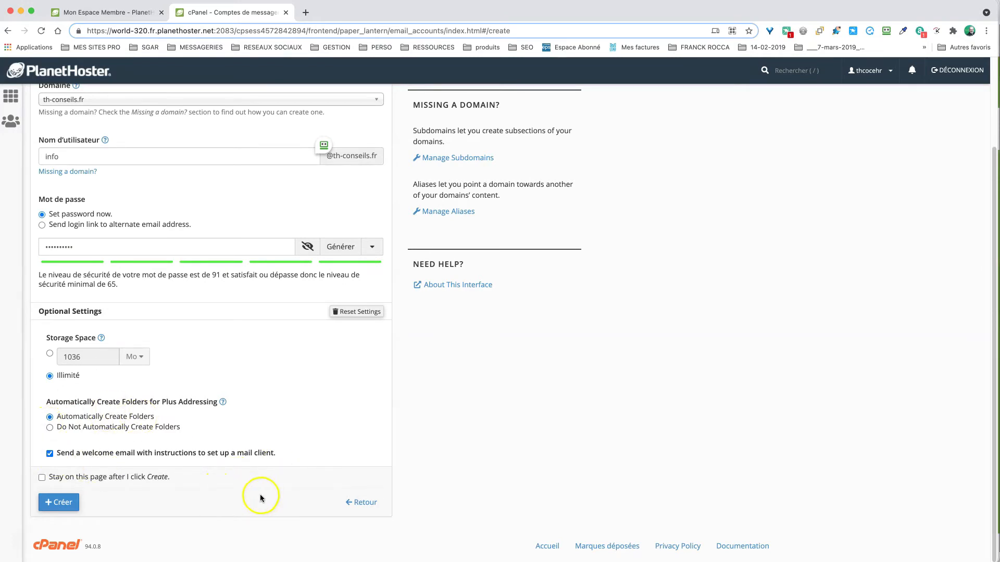
click(60, 502)
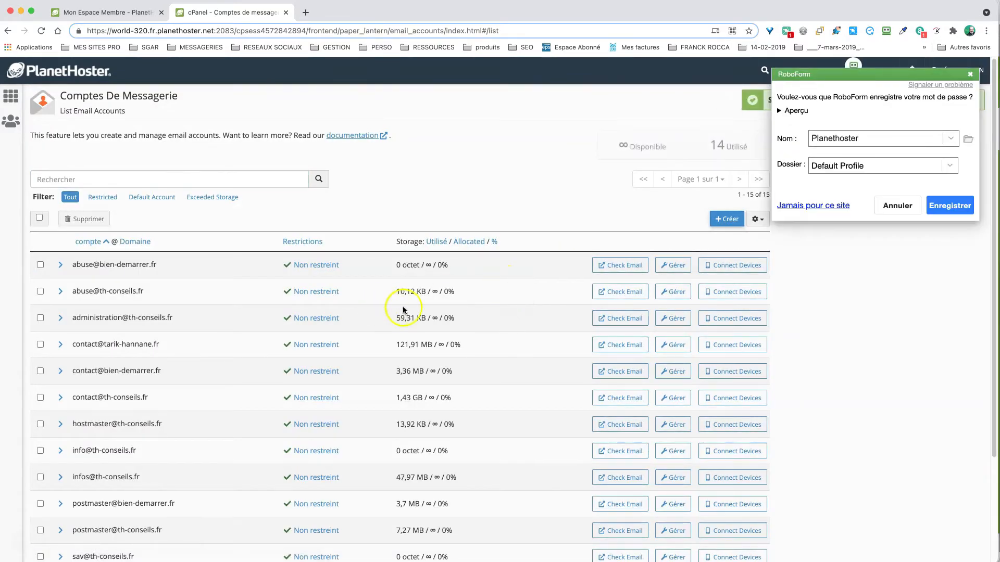
click(970, 74)
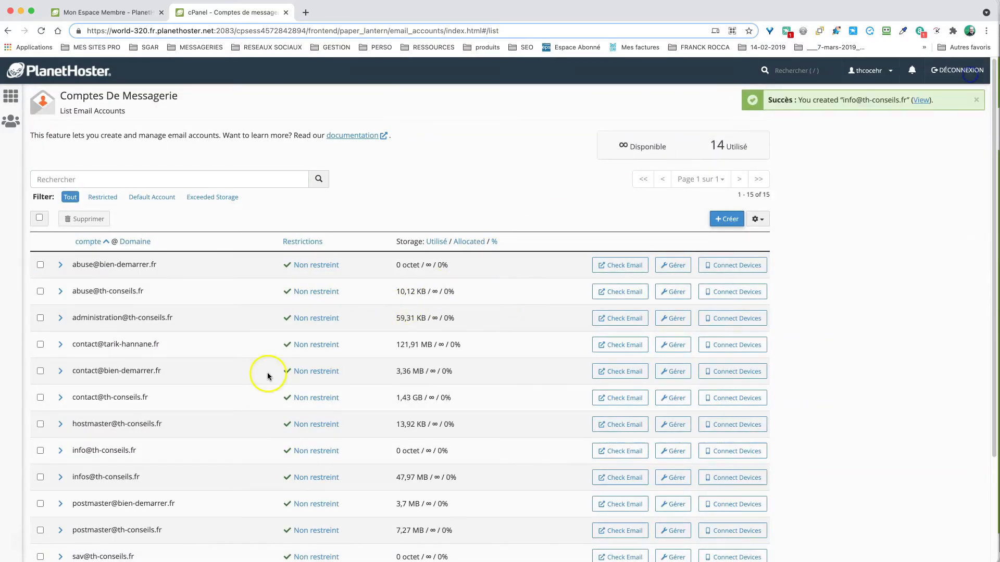
scroll(277, 408, down, 2)
scroll(277, 408, down, 1)
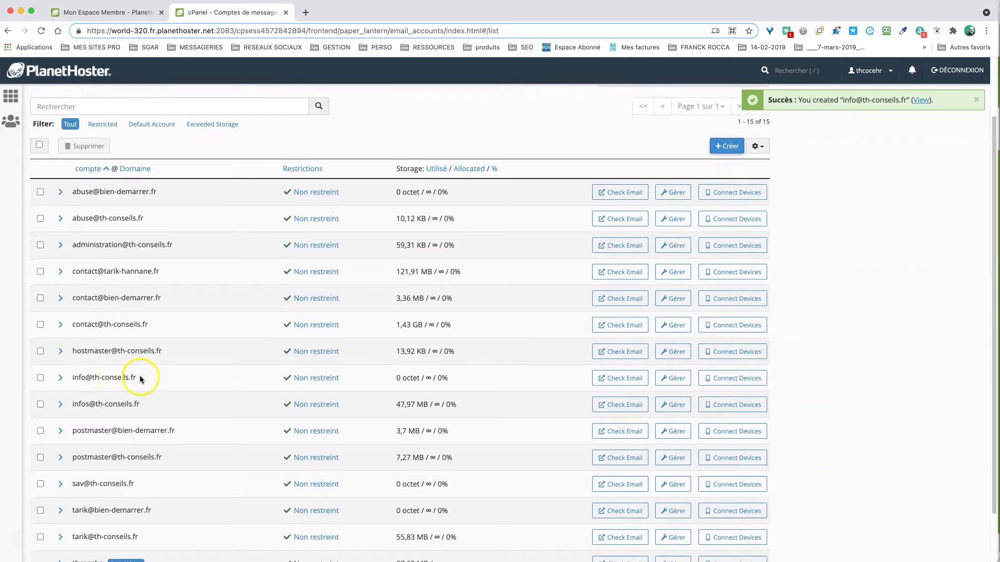
drag(140, 378, 76, 383)
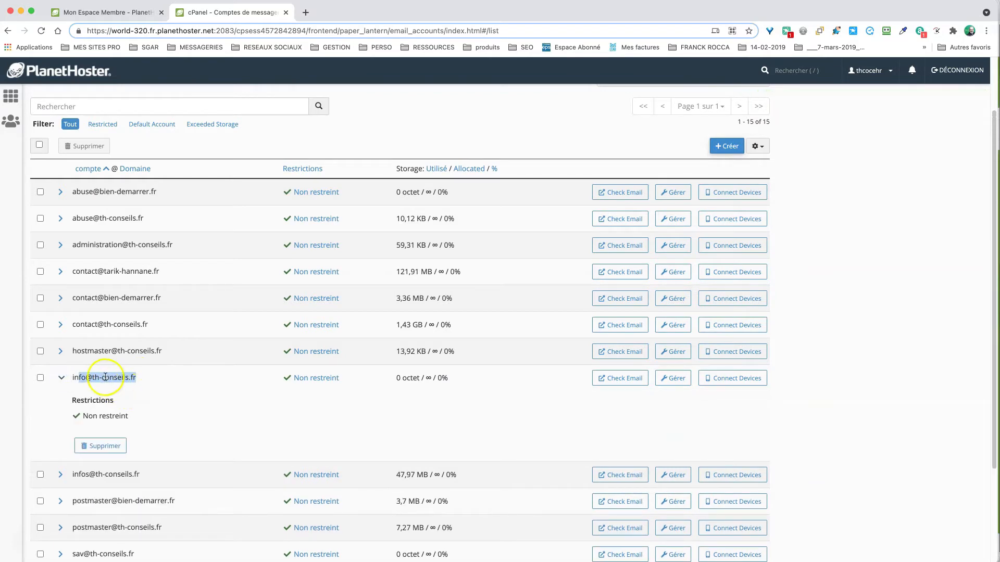
click(125, 376)
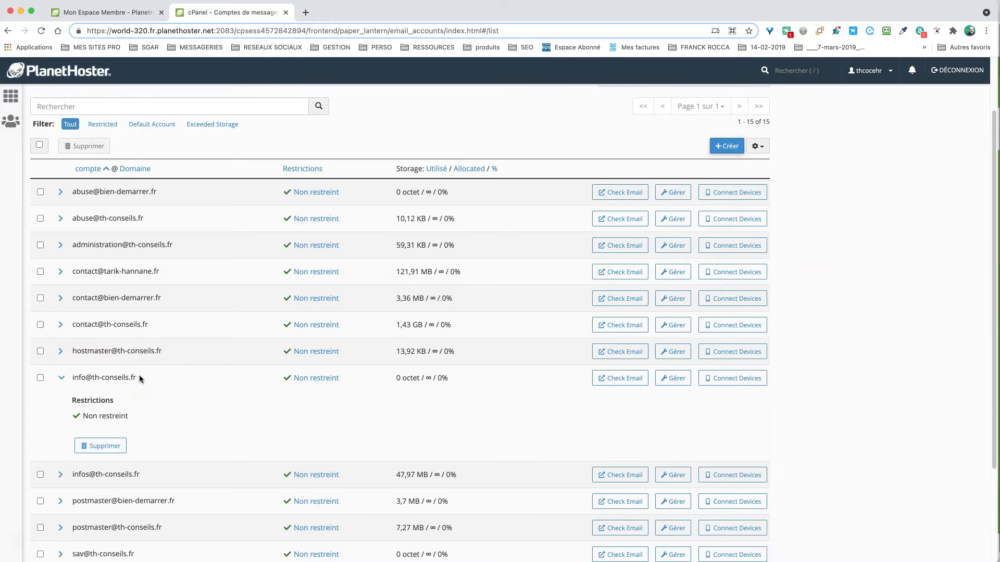
click(620, 383)
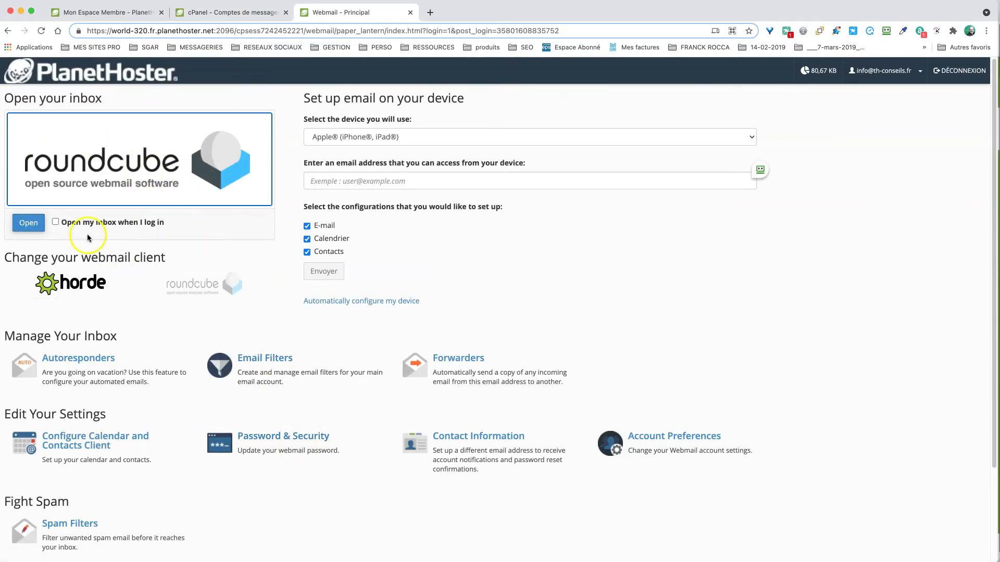
- Read the Client configuration settings message in the Roundcube inbox, then close the webmail tab
click(28, 223)
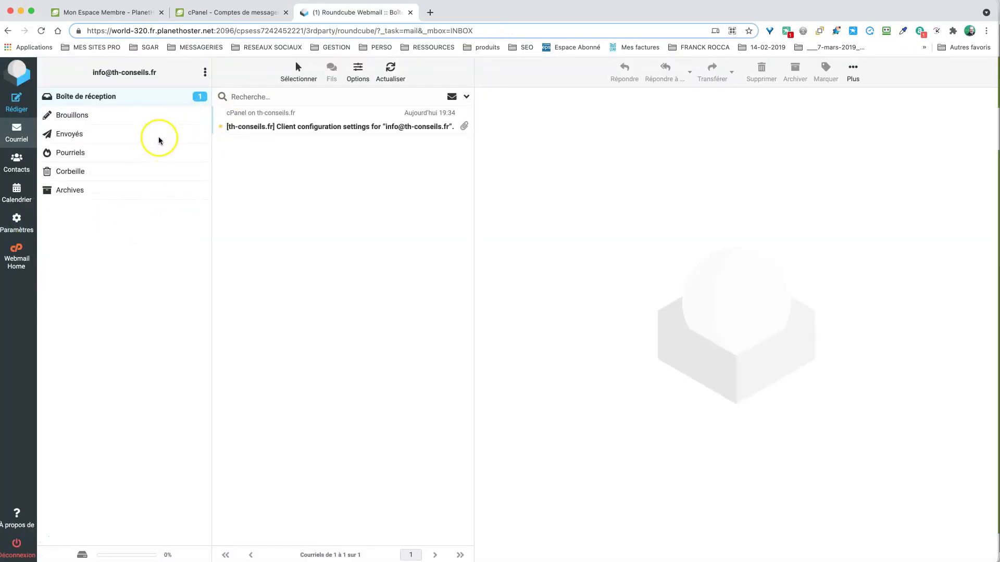
click(276, 123)
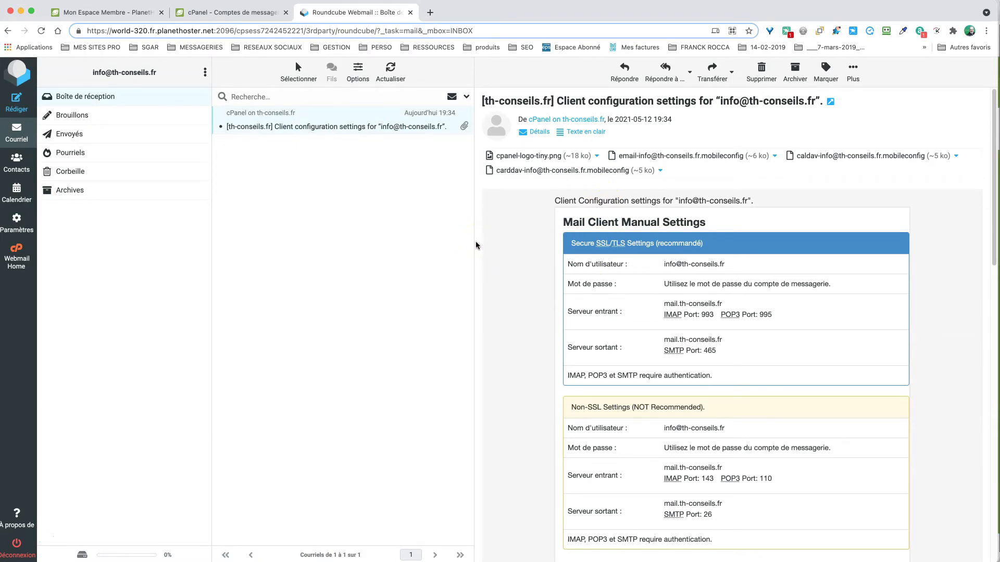
click(491, 250)
scroll(510, 276, down, 3)
scroll(542, 284, down, 3)
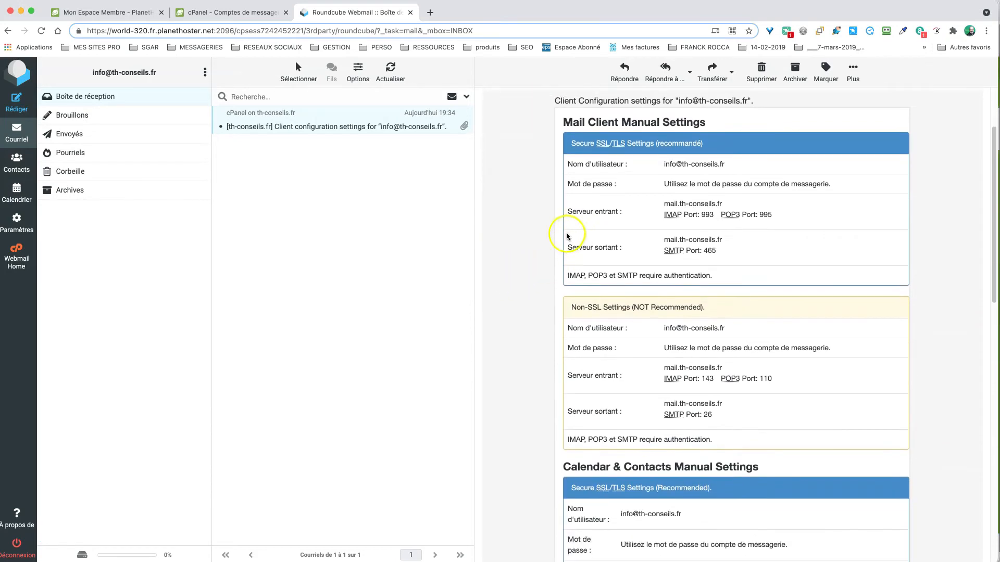
scroll(576, 249, up, 3)
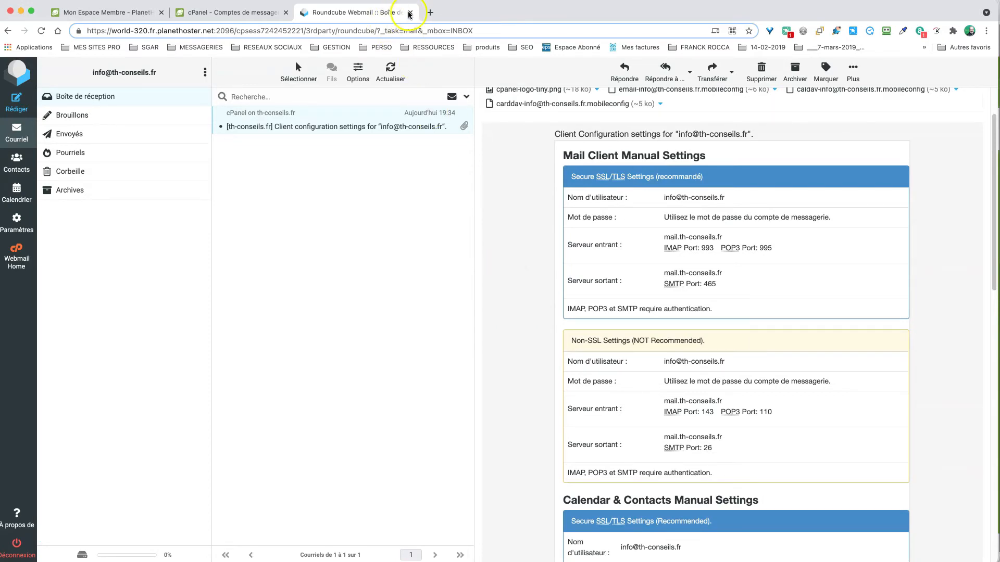
click(410, 13)
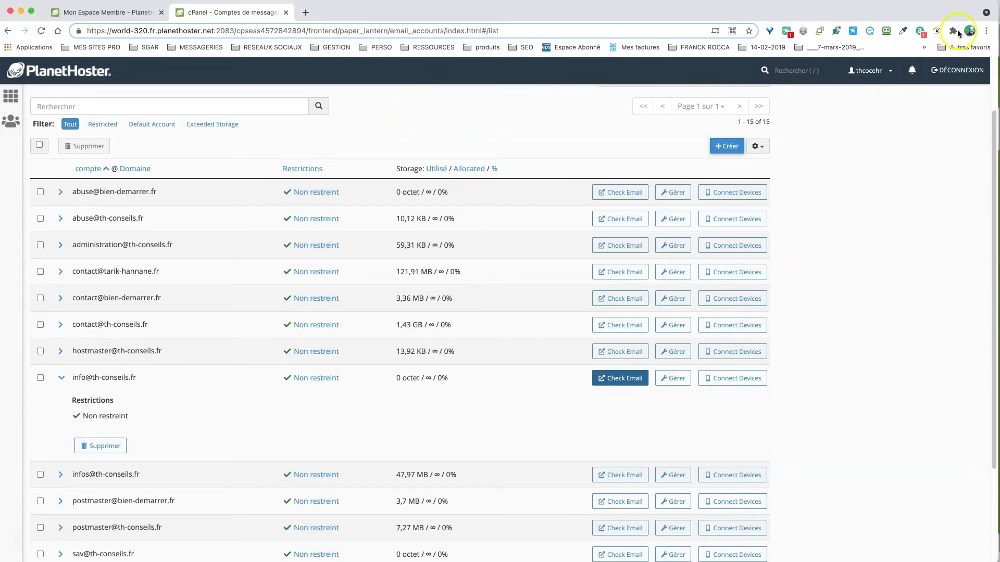
- Load gmail.com in a new Chrome tab
click(307, 13)
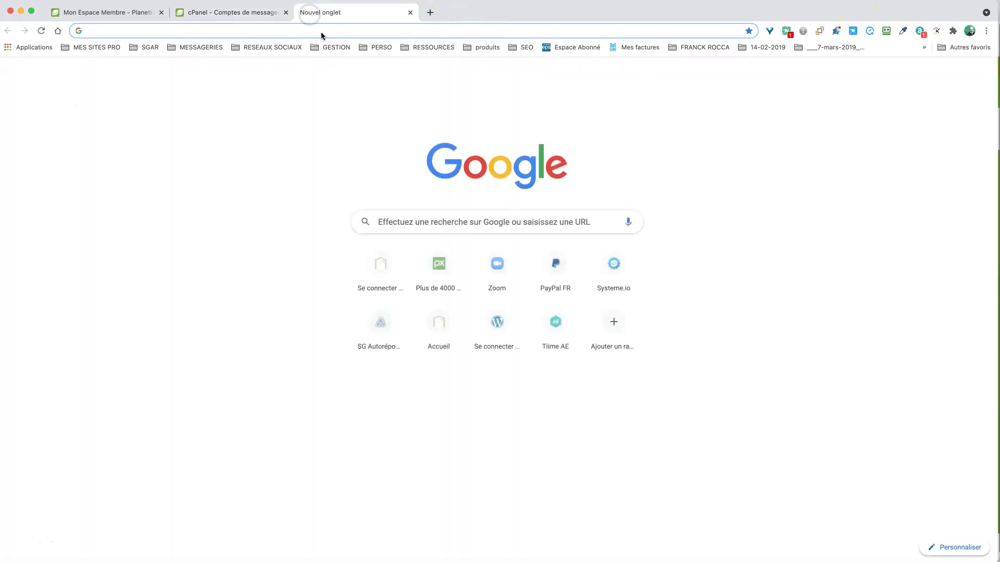
text(gm)
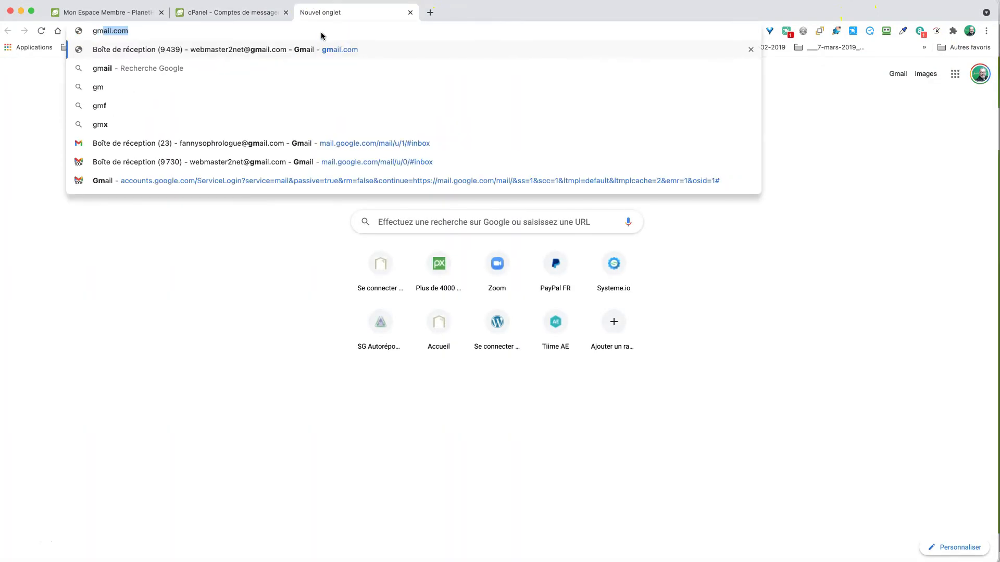
text(ail.com)
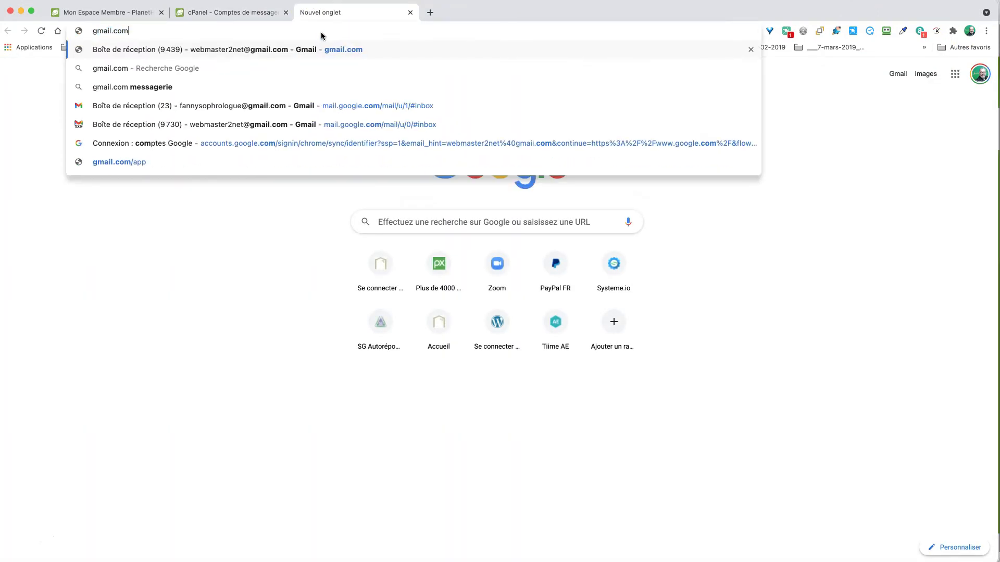
key(Return)
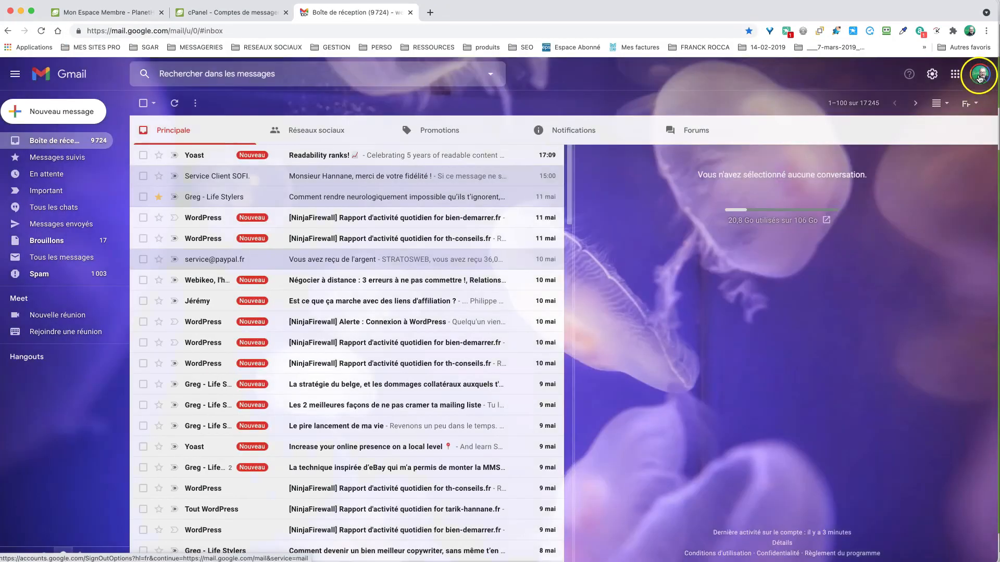
- Copy the signed-in Gmail account's address from the account panel and switch back to cPanel
click(980, 74)
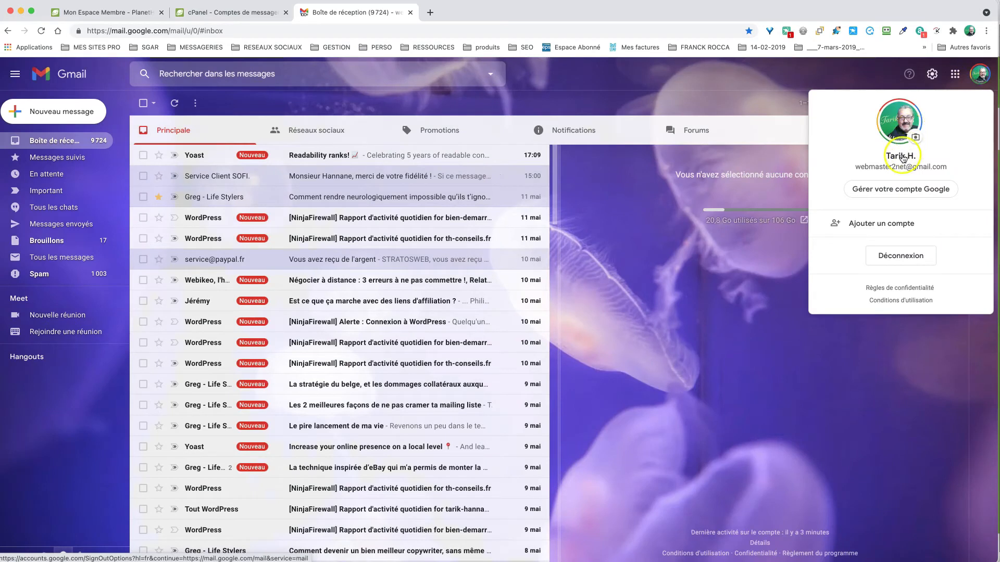
drag(853, 168, 946, 168)
key(ctrl+c)
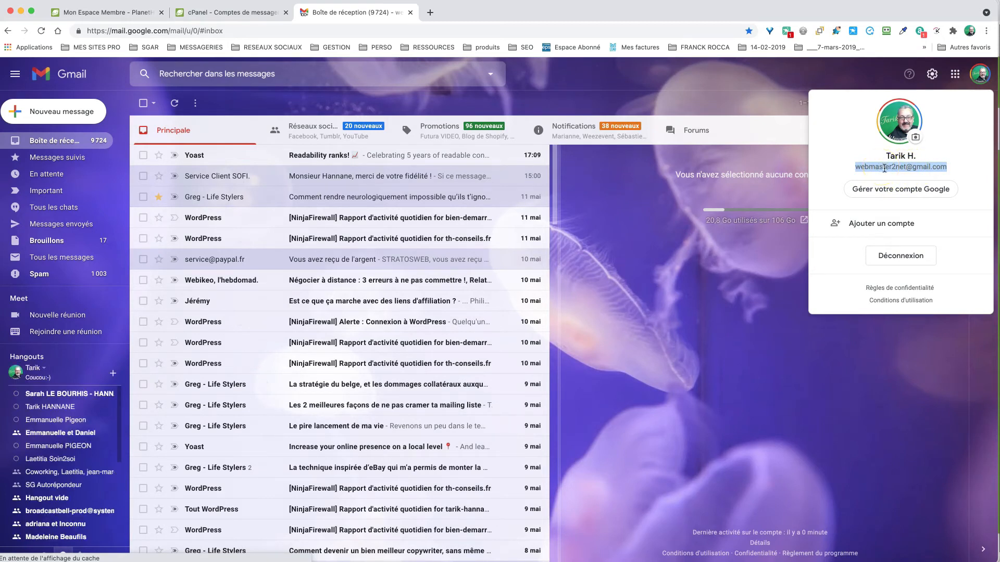
click(230, 13)
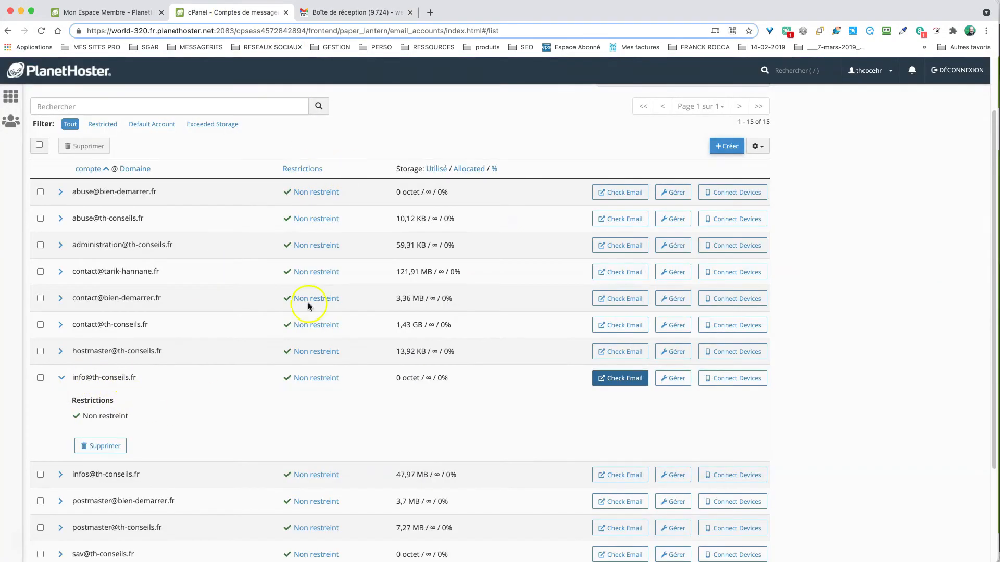
click(380, 16)
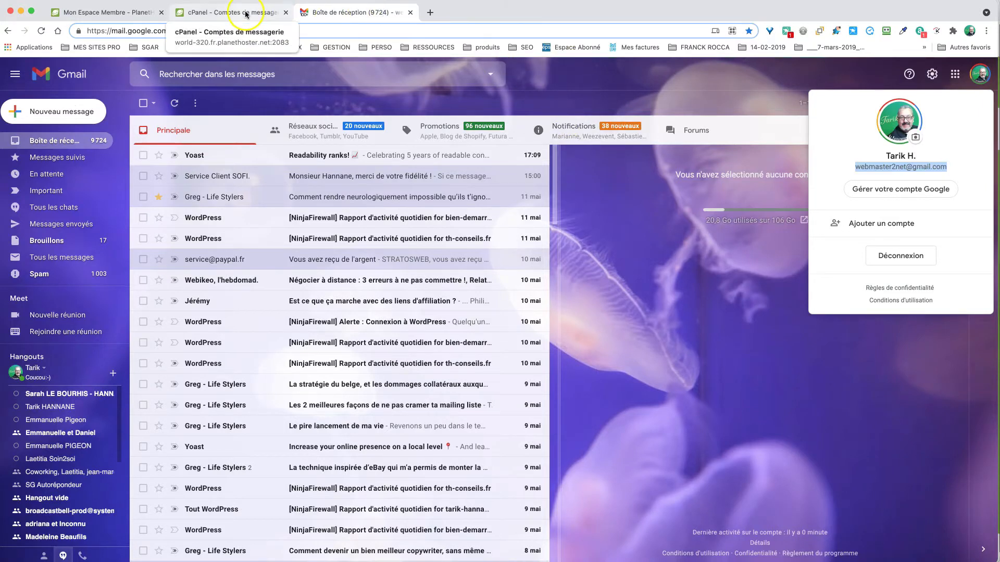
right_click(897, 168)
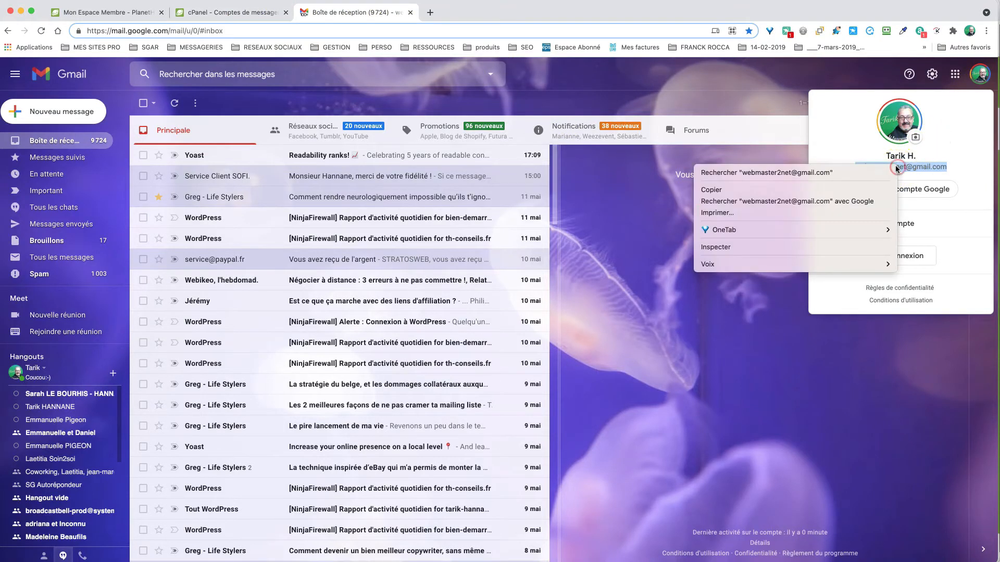
click(789, 191)
click(228, 12)
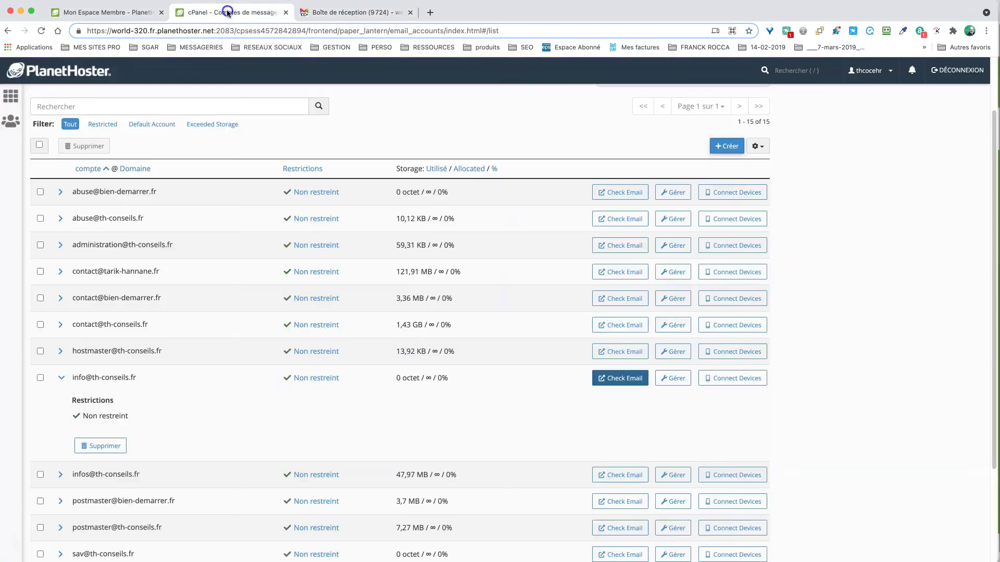
- Go from the cPanel home to Redirecteurs in the E-MAIL section
click(11, 96)
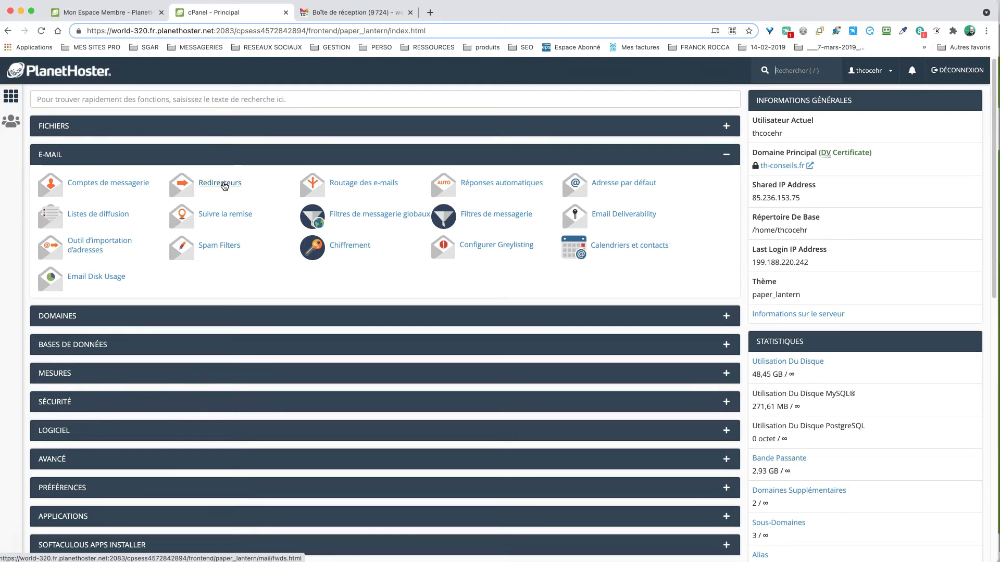
click(217, 185)
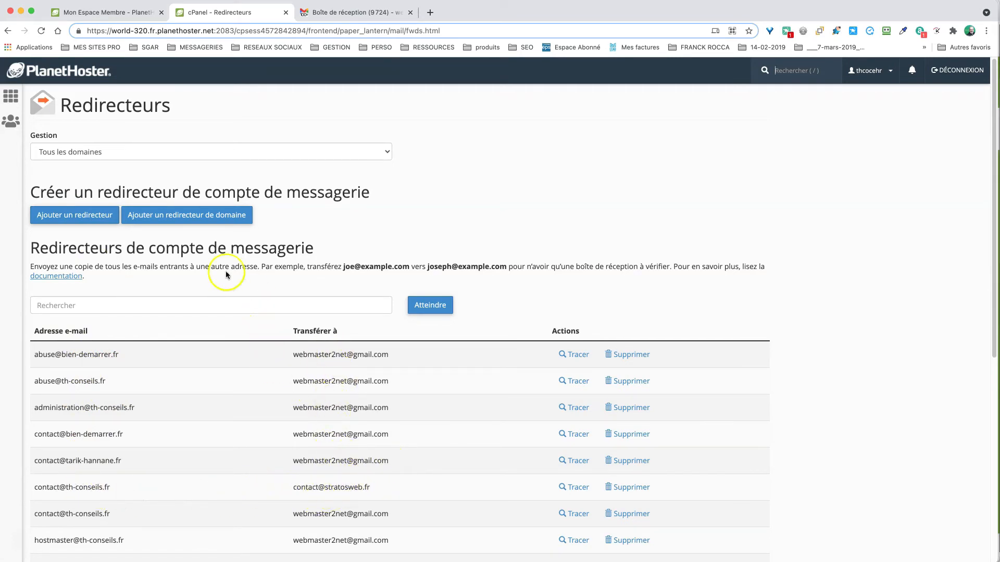
click(74, 216)
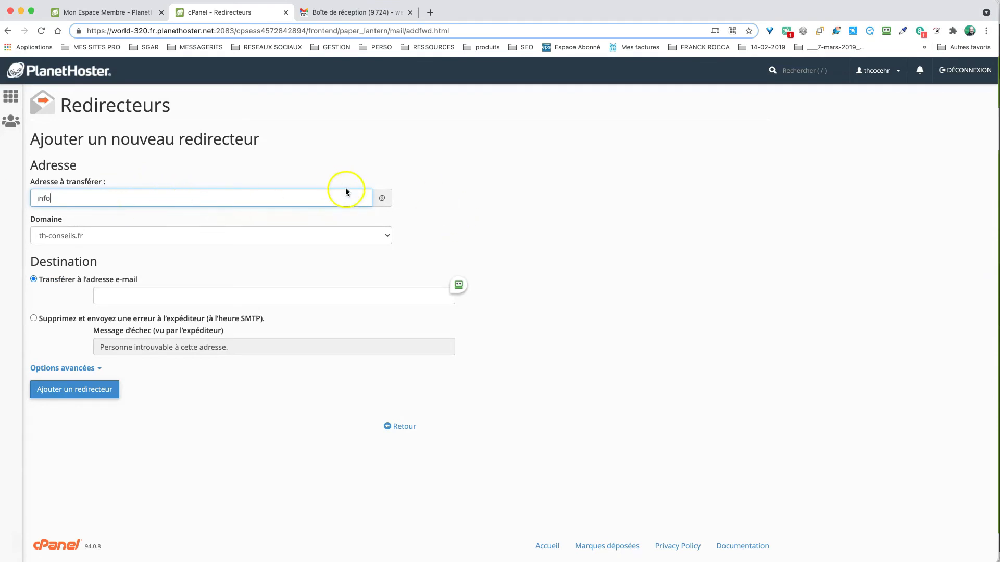
click(137, 236)
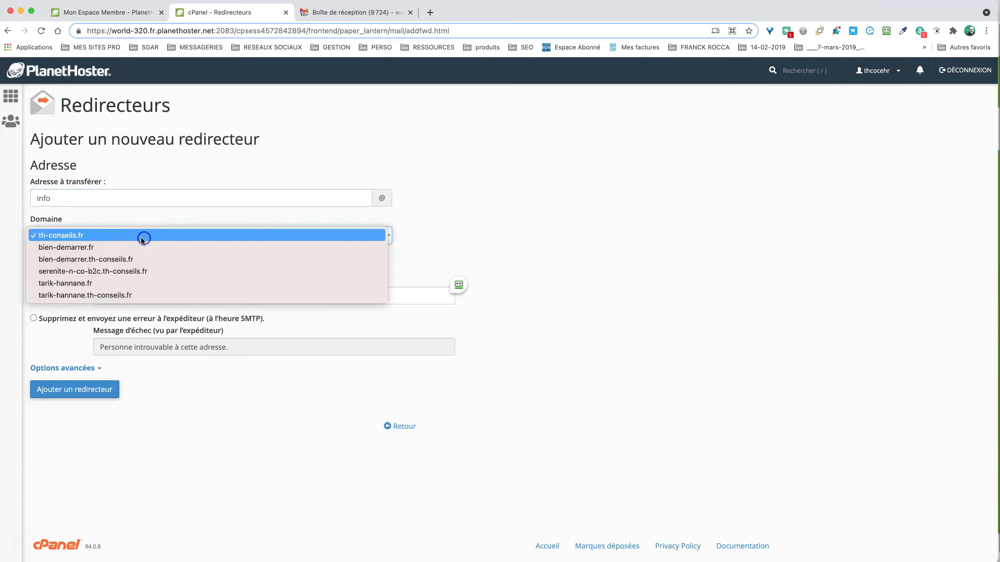
click(108, 240)
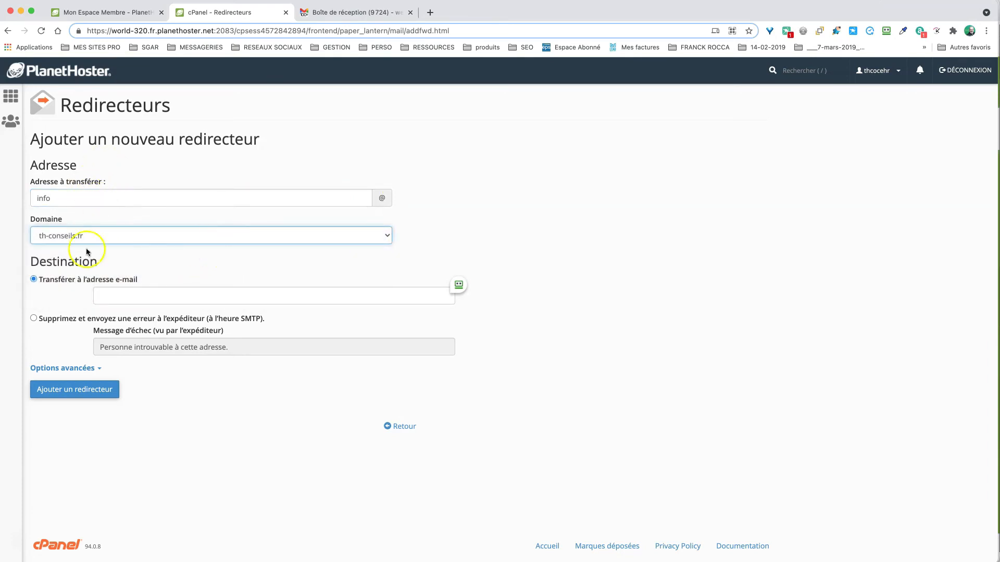
right_click(116, 296)
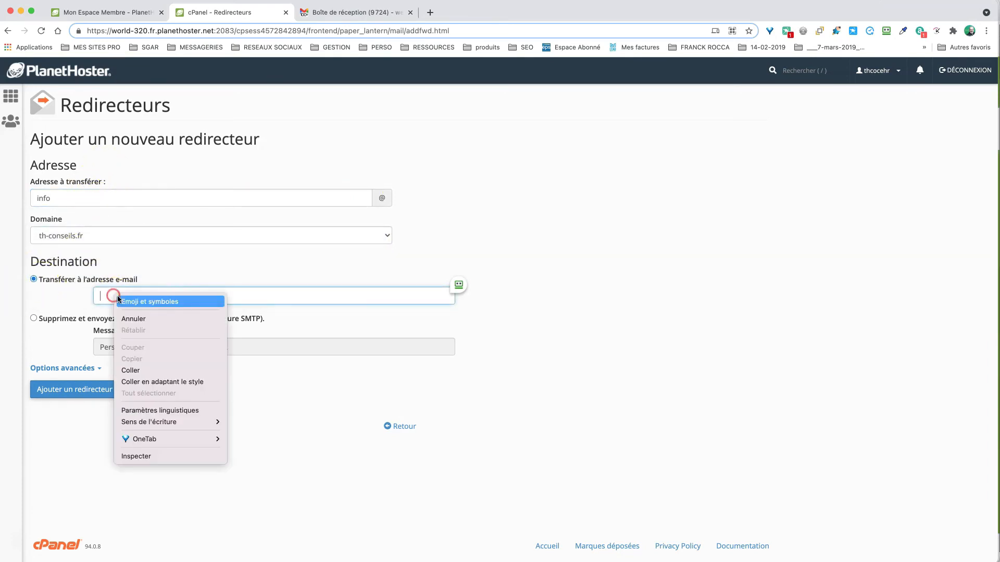
click(131, 370)
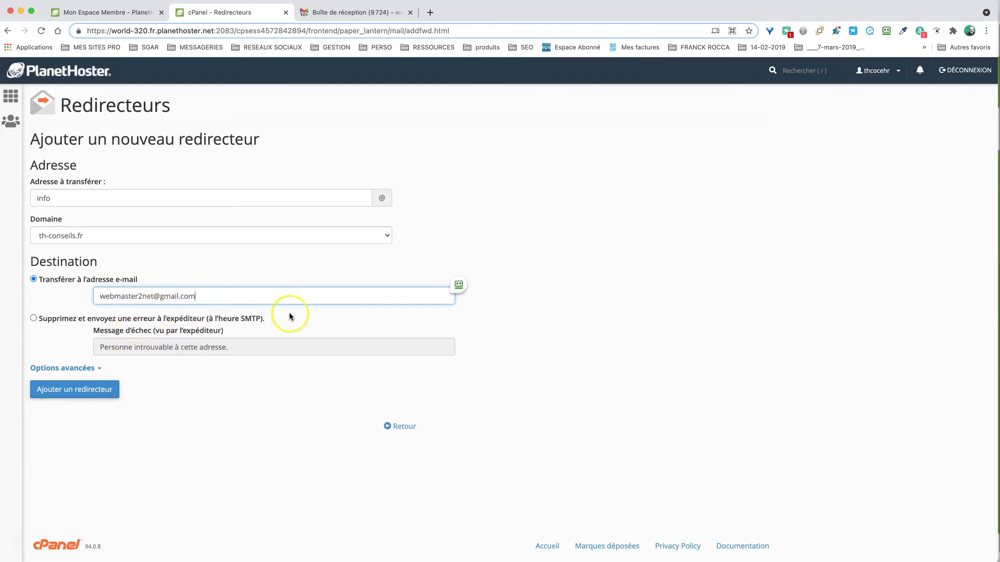
click(94, 390)
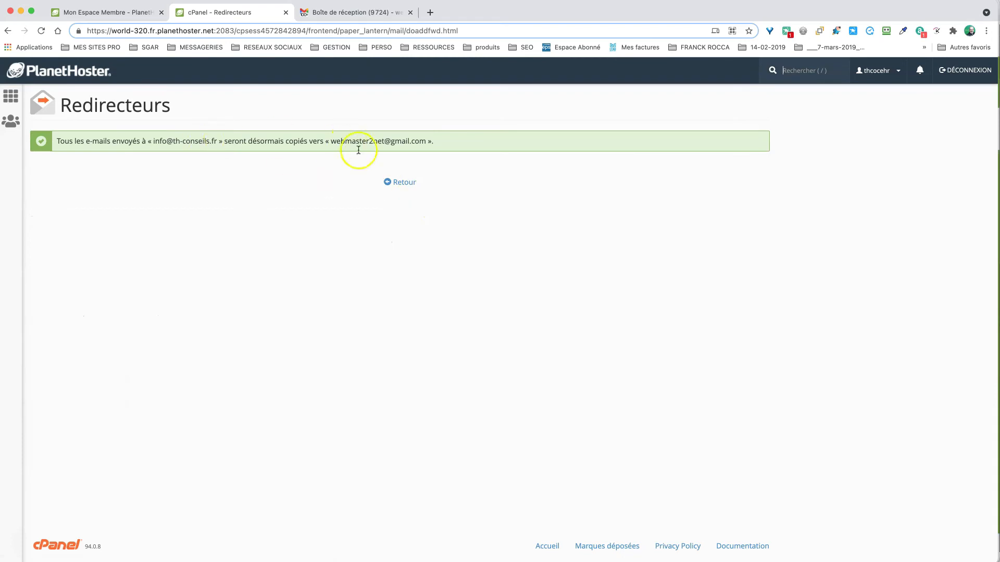
click(401, 182)
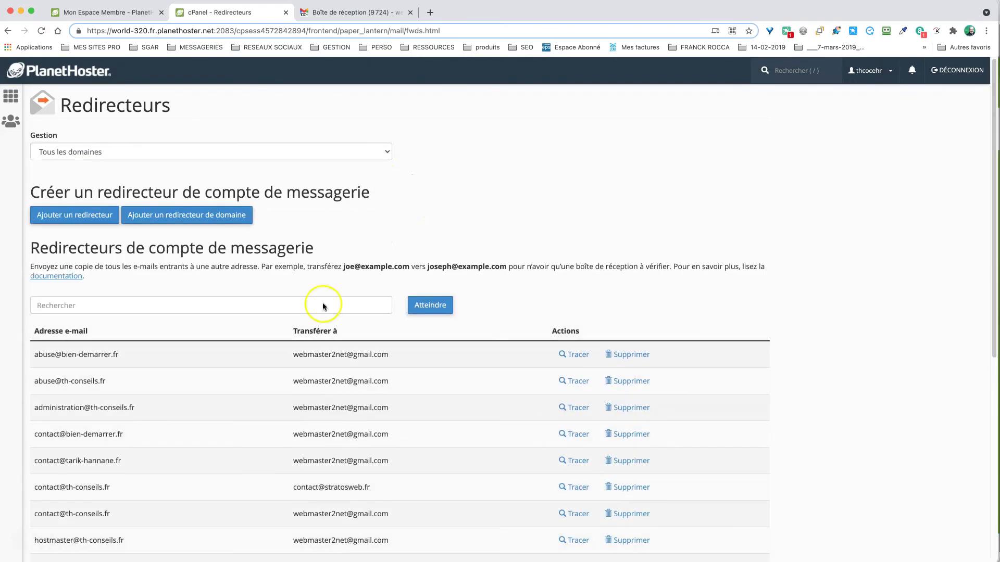
- Find the new info forwarder in the list and select its destination address
scroll(323, 306, down, 5)
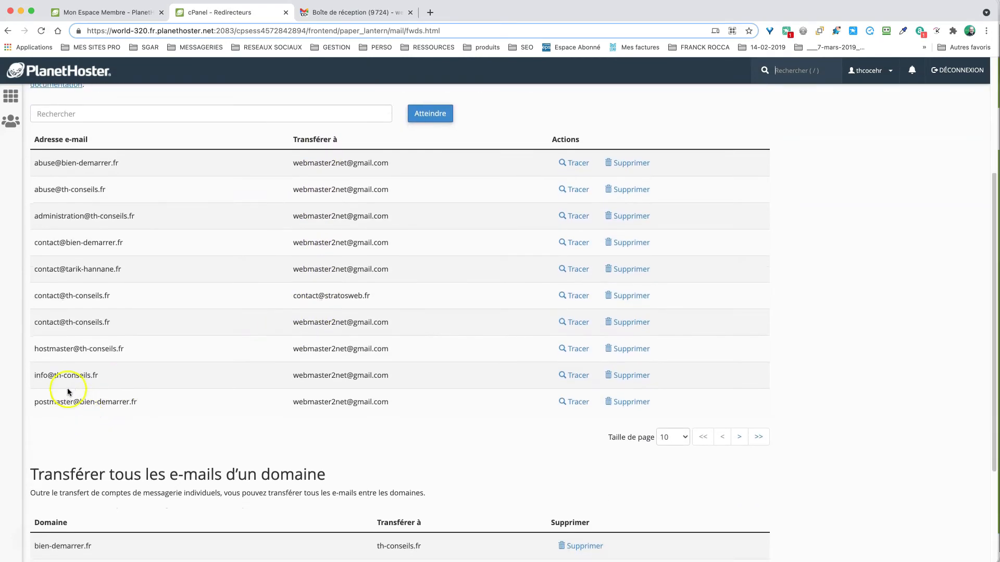
drag(54, 375, 403, 379)
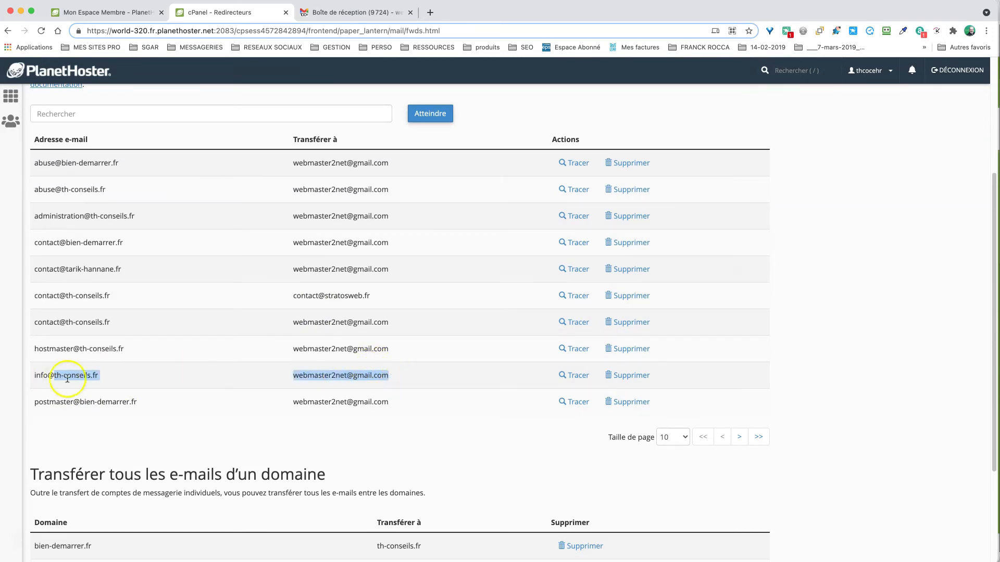
drag(112, 379, 11, 372)
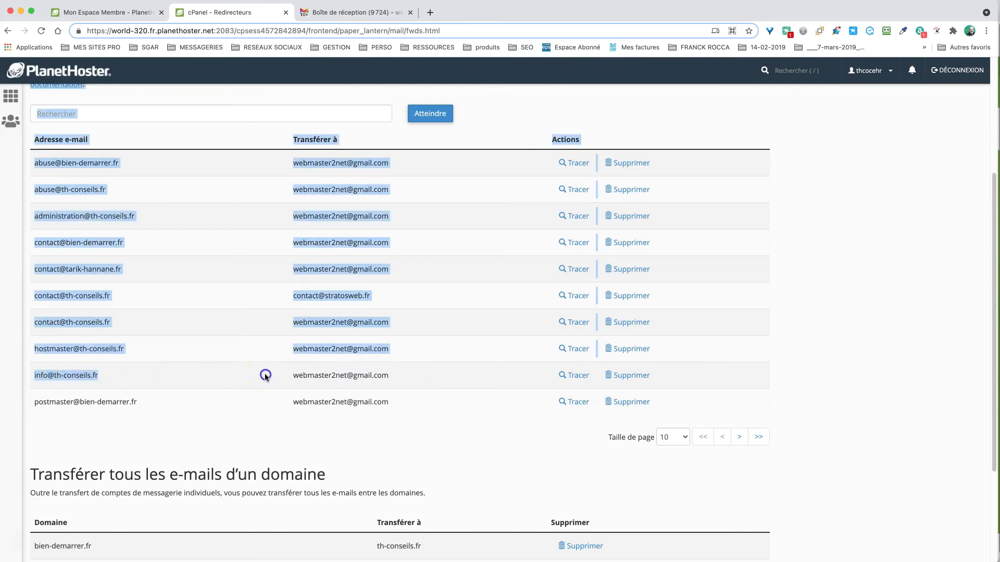
drag(304, 375, 389, 378)
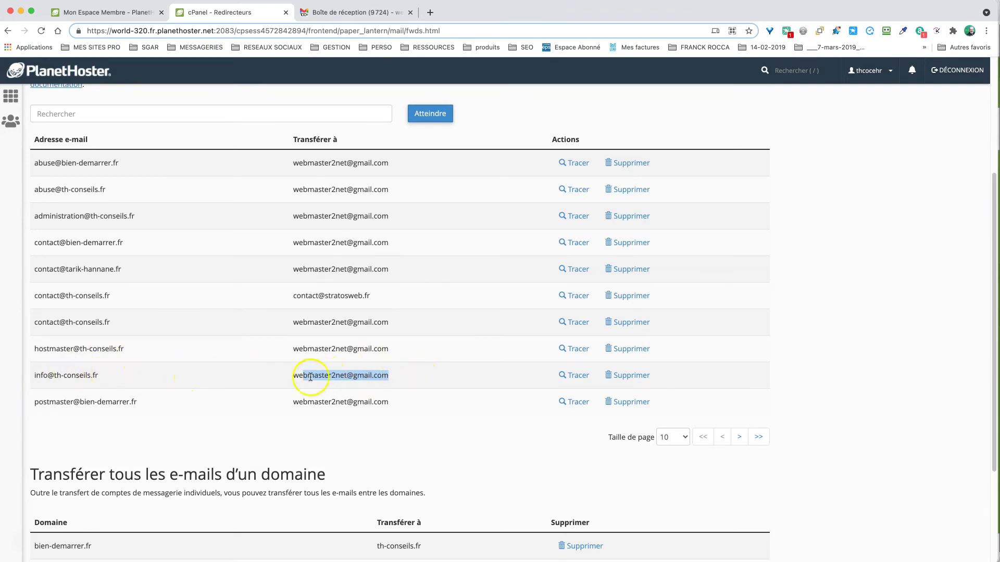
drag(285, 376, 389, 376)
- Check the destination against Gmail, then return to cPanel home and collapse the E-MAIL group
click(372, 10)
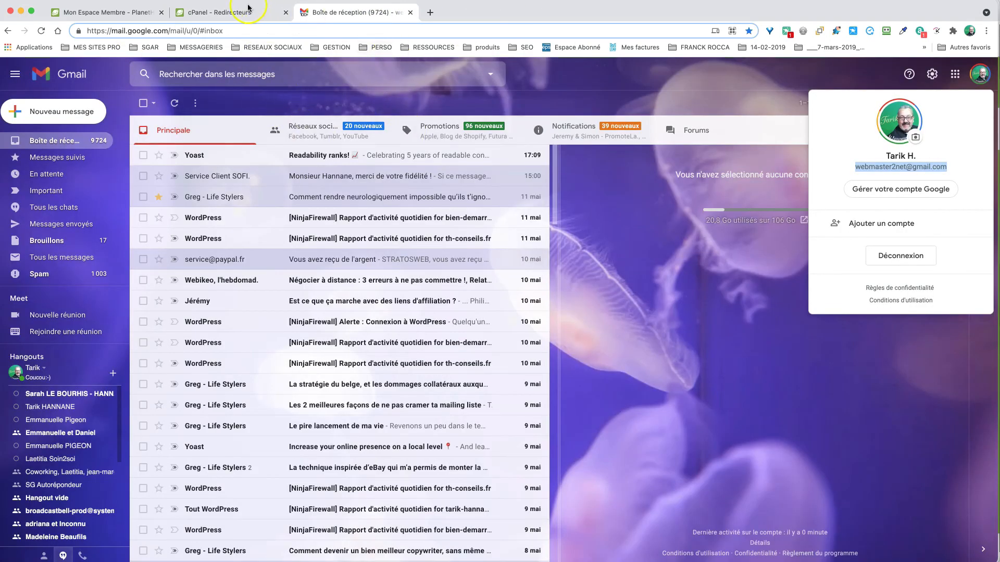
click(231, 13)
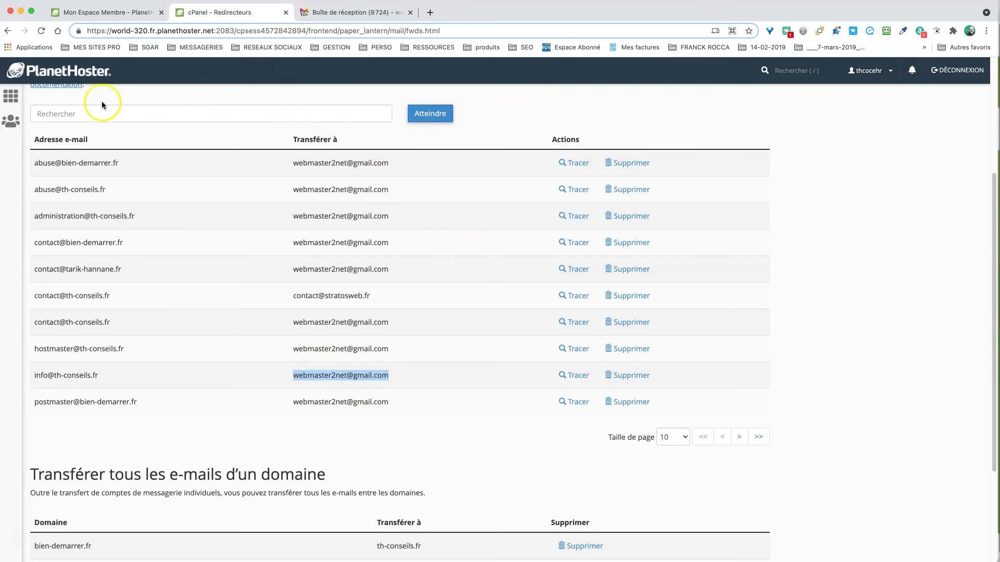
click(11, 96)
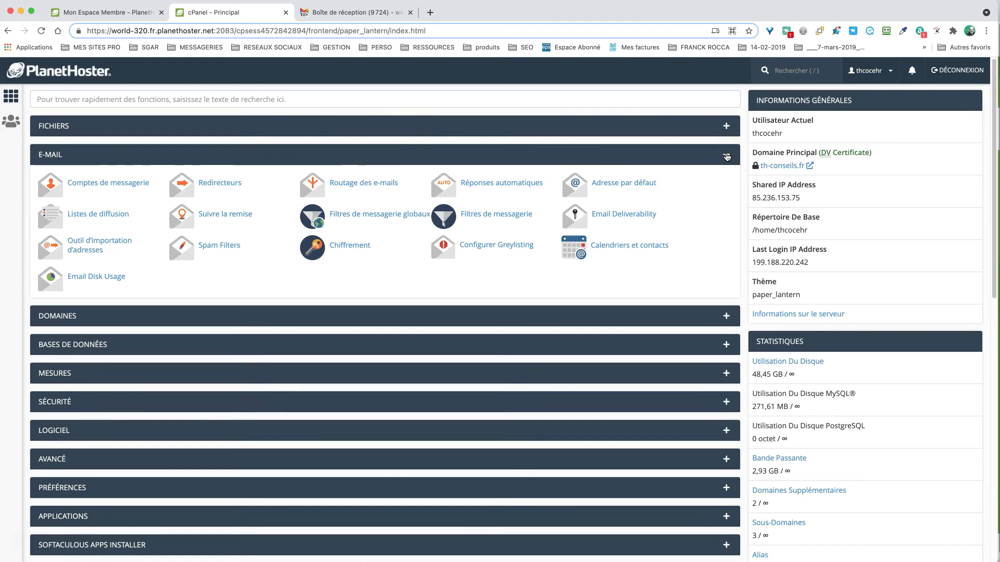
click(726, 156)
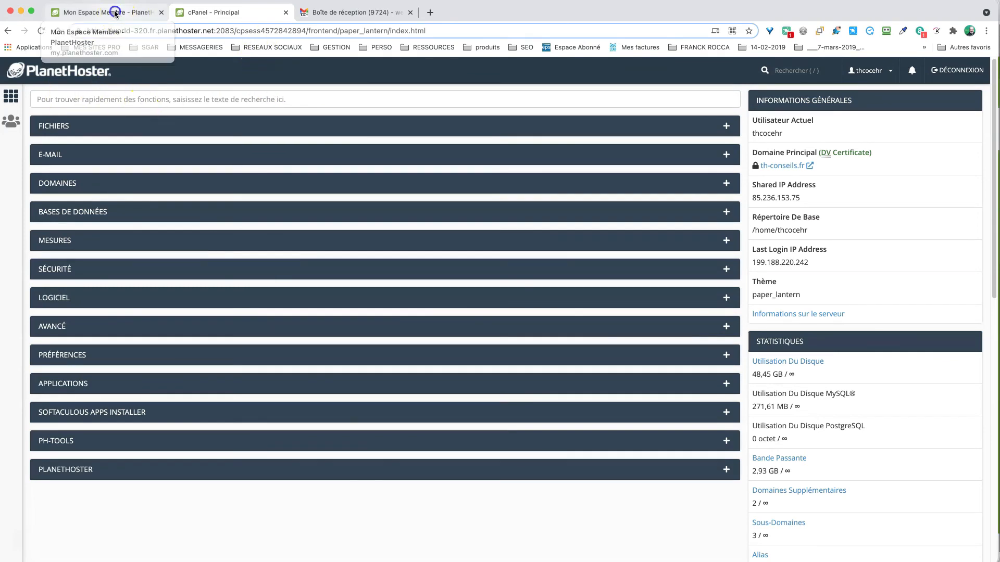
- Show the stratosweb.fr Connexion menu in the PlanetHoster member area, pointing out the cPanel and SiteBuilder options
click(145, 14)
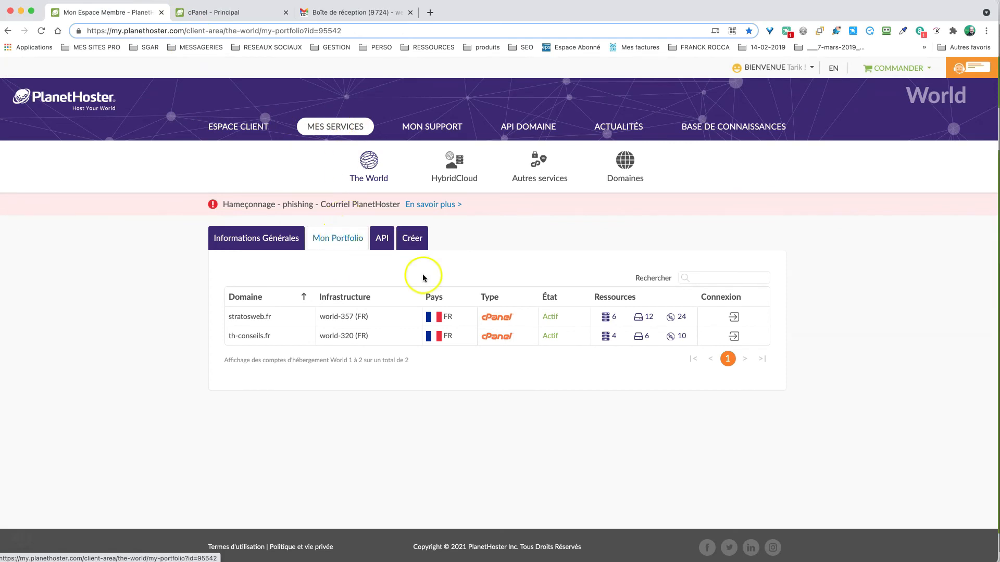
click(735, 316)
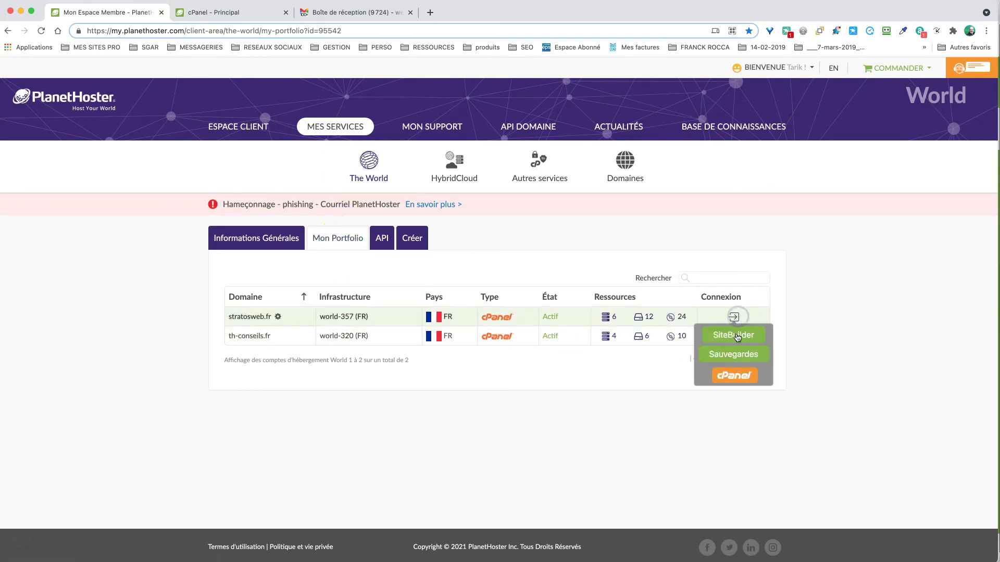
click(734, 375)
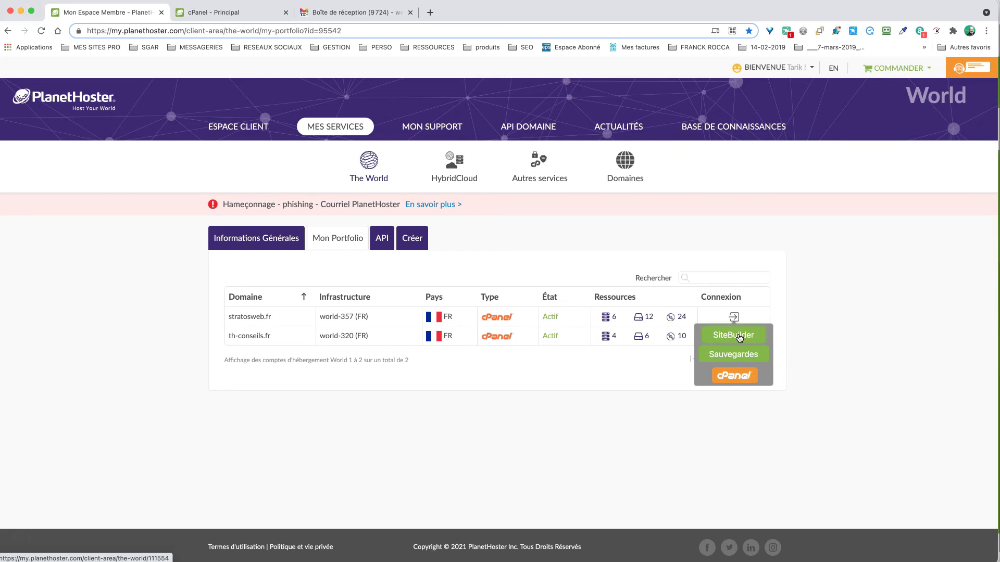
click(729, 338)
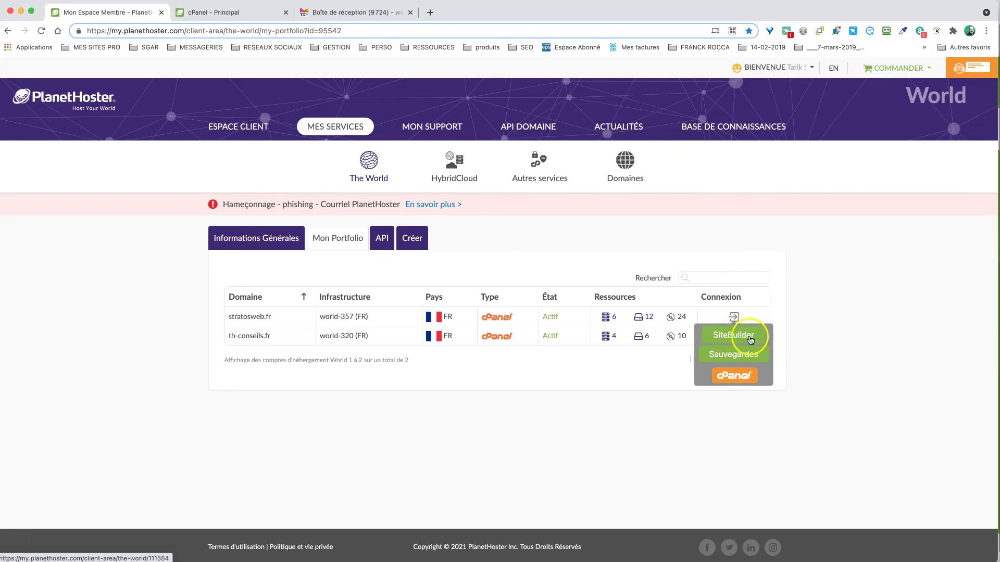